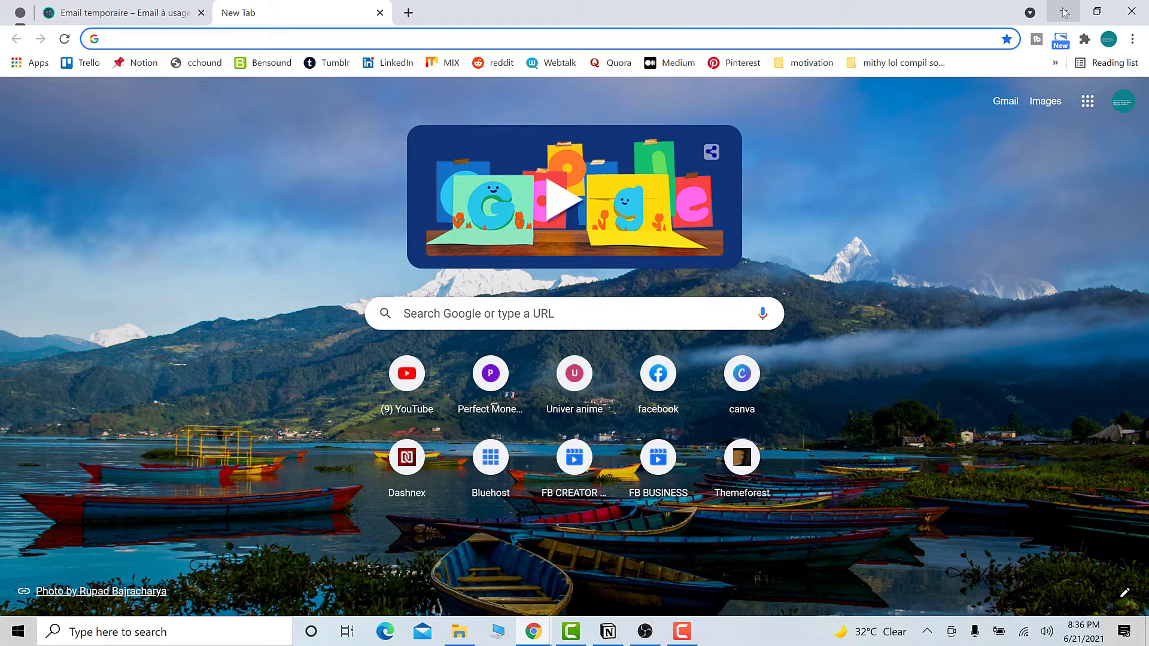
# Bring the incognito Chrome window with Notion's sign-up page to the front.
pyautogui.moveTo(583, 641)
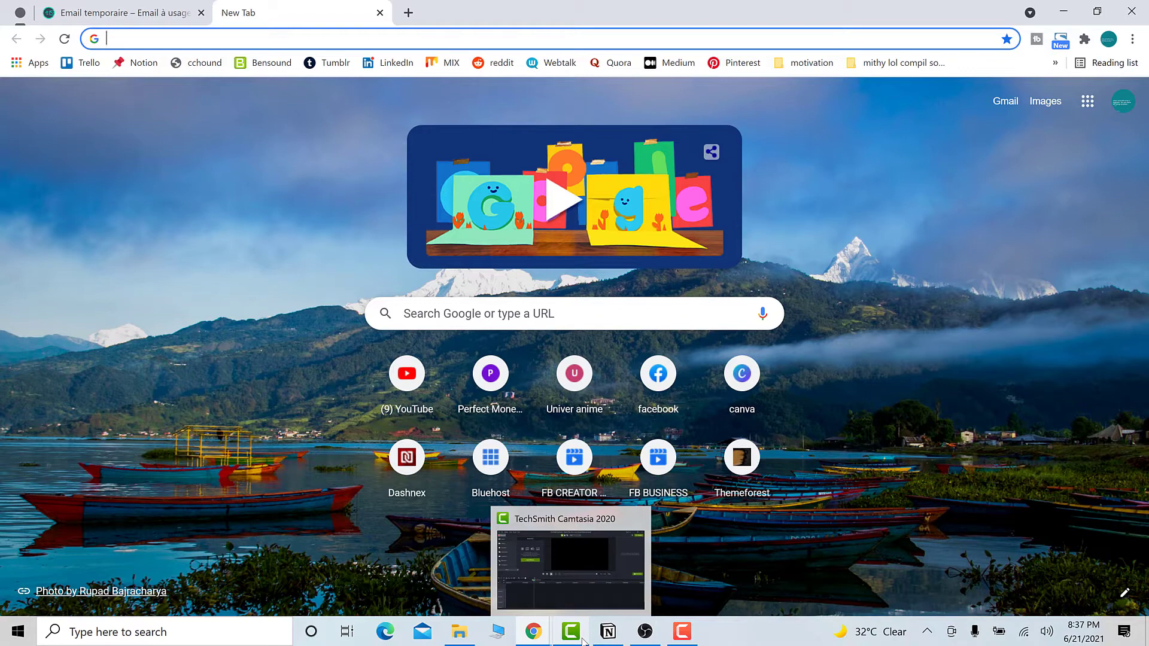
pyautogui.moveTo(533, 634)
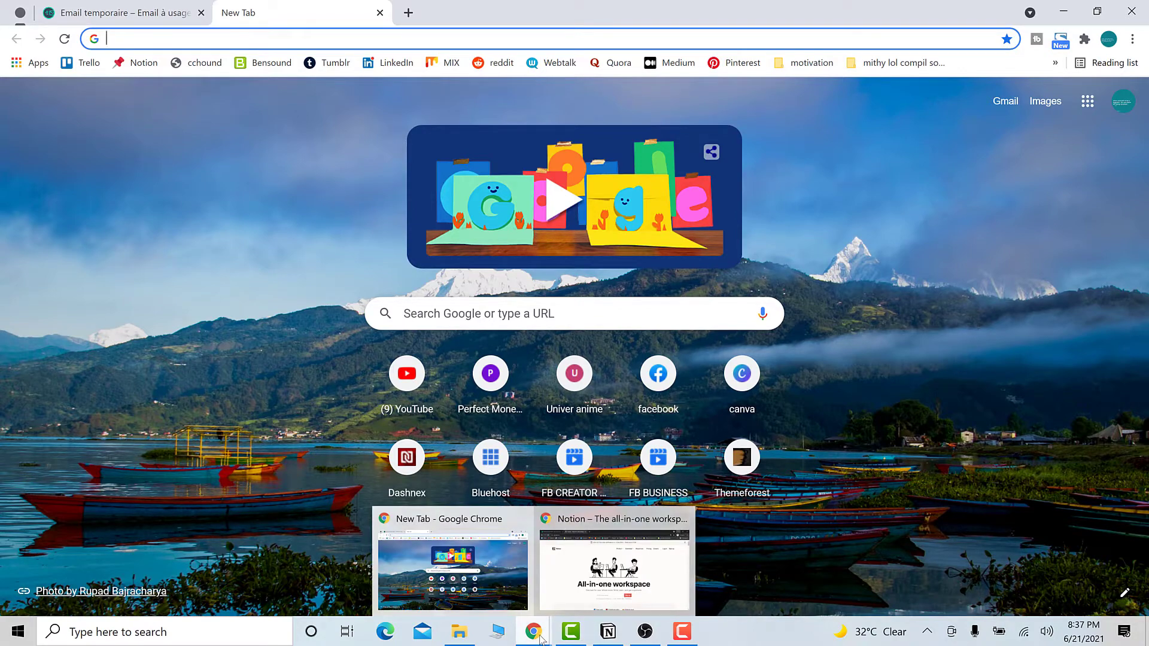
pyautogui.click(613, 575)
# Paste the temporary e-mail address into the sign-up field and submit it.
pyautogui.click(542, 502)
pyautogui.rightClick(542, 501)
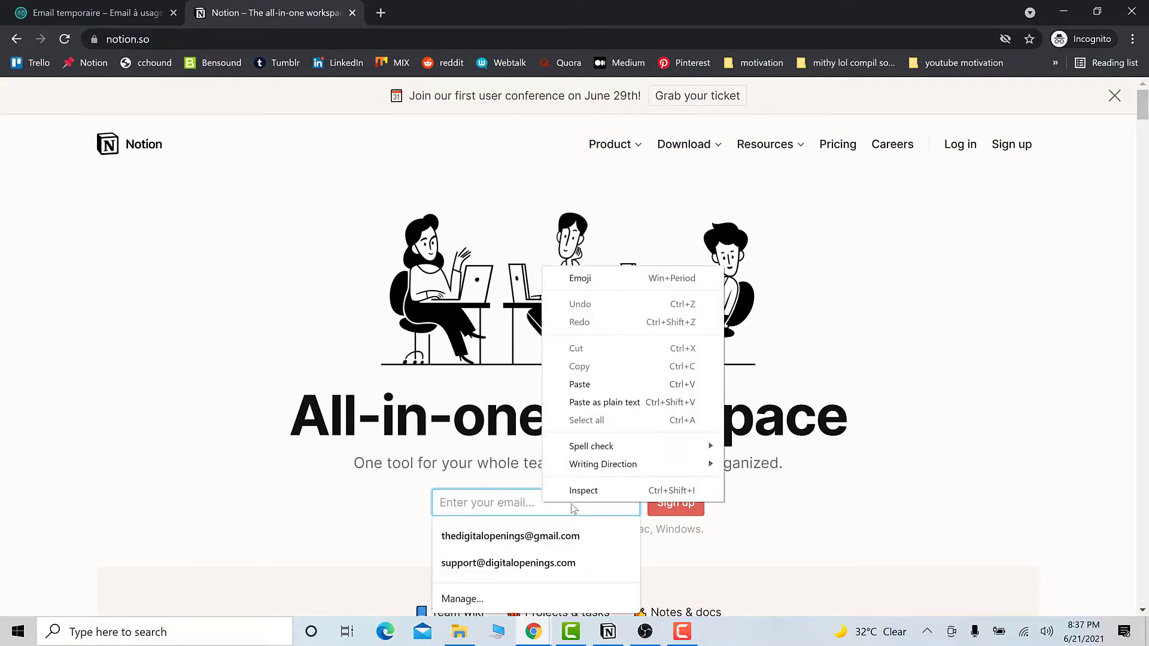
pyautogui.click(576, 381)
pyautogui.click(666, 505)
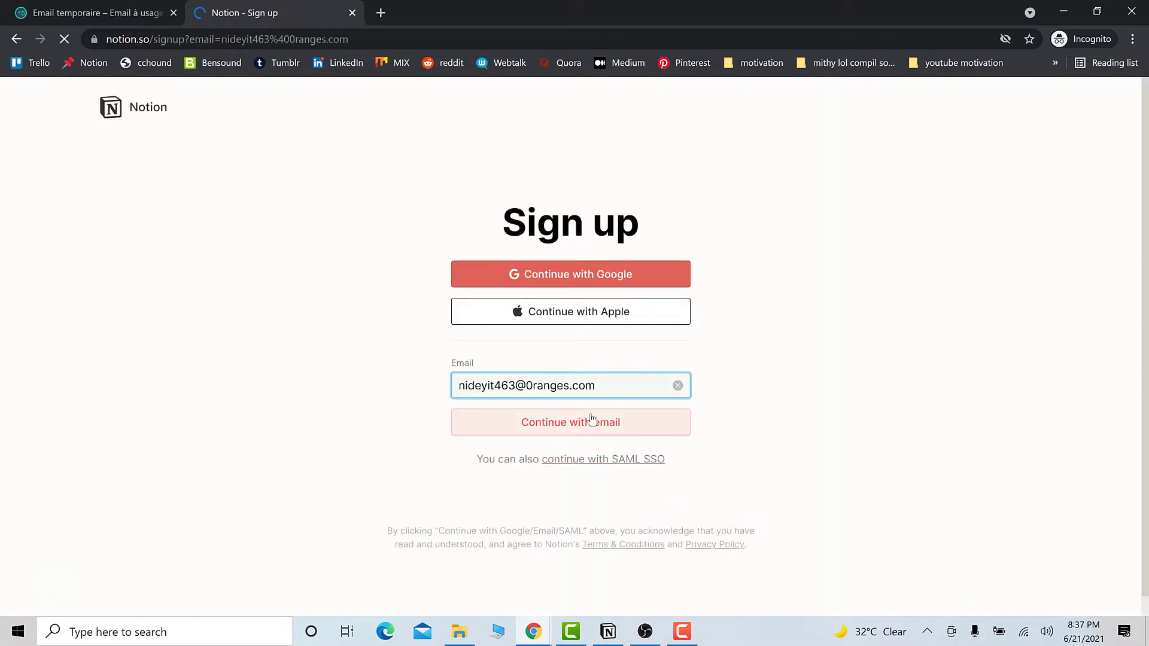
# Continue with e-mail, paste the emailed sign-up code and create the account.
pyautogui.click(585, 425)
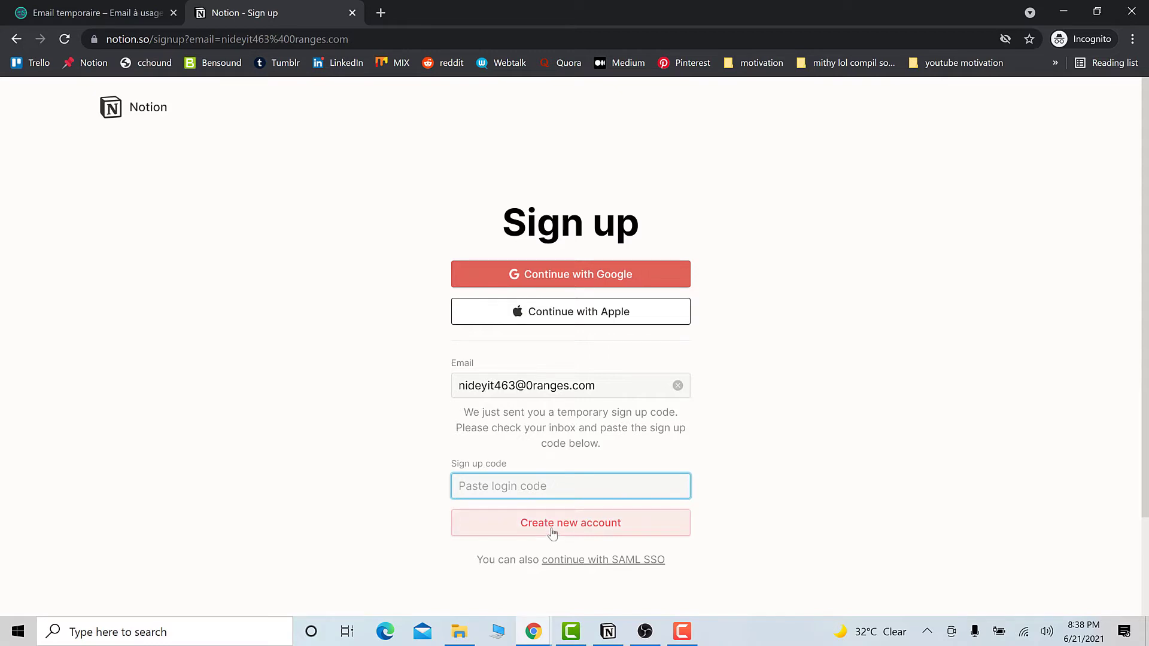
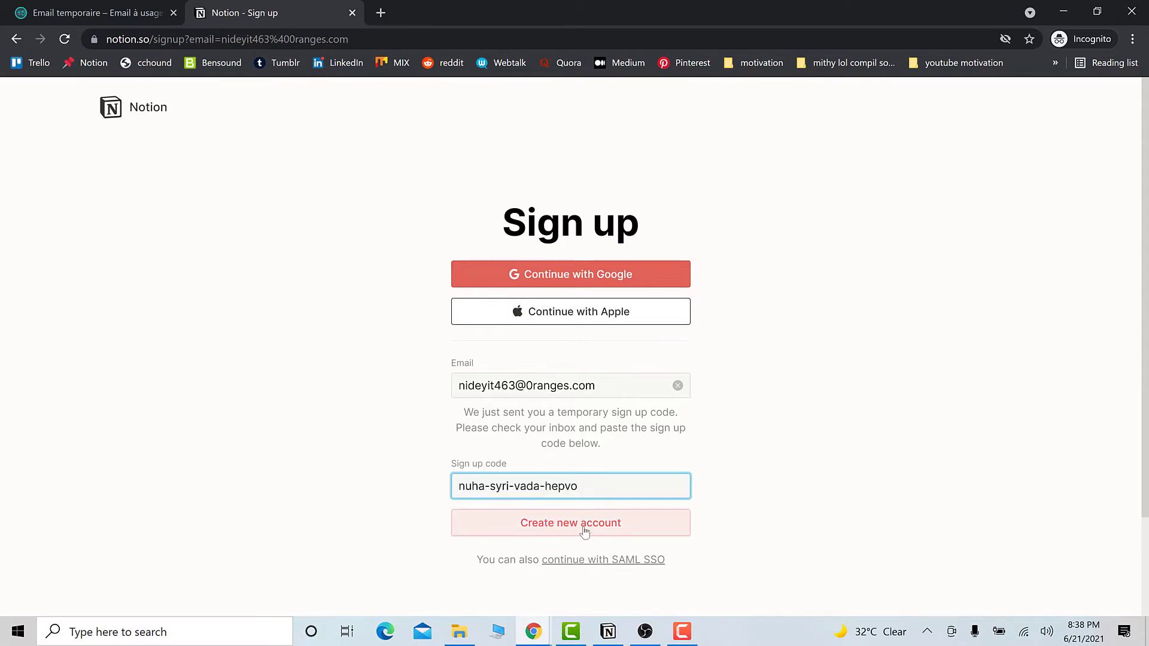
pyautogui.click(584, 532)
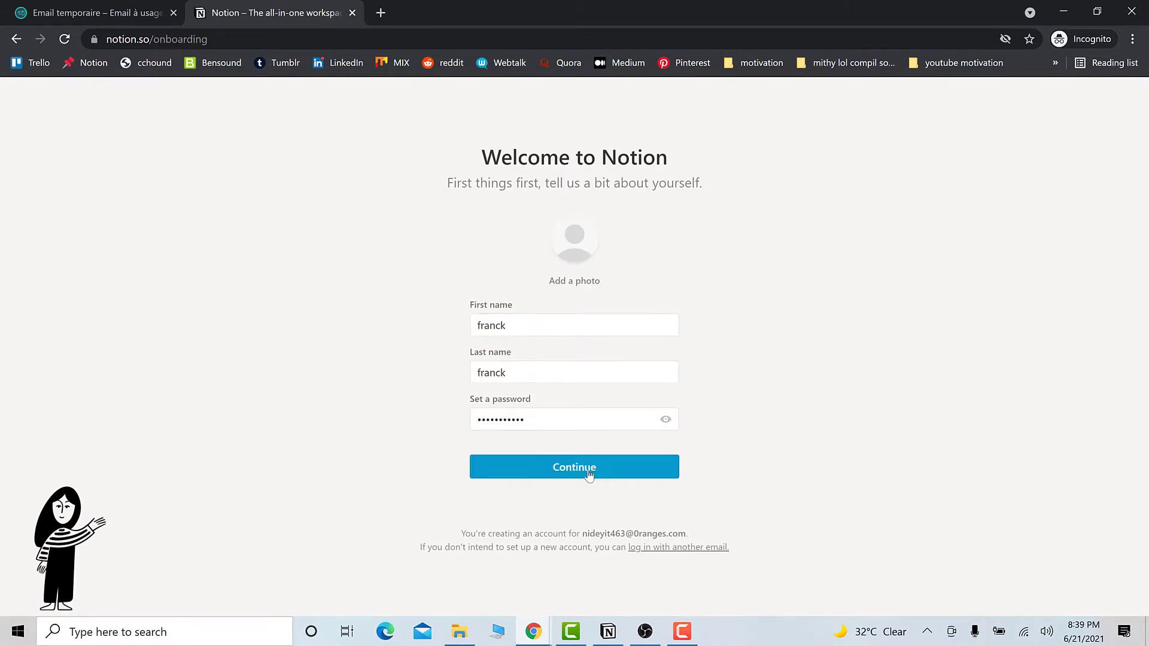
# Complete onboarding by creating a new workspace for personal use.
pyautogui.click(588, 474)
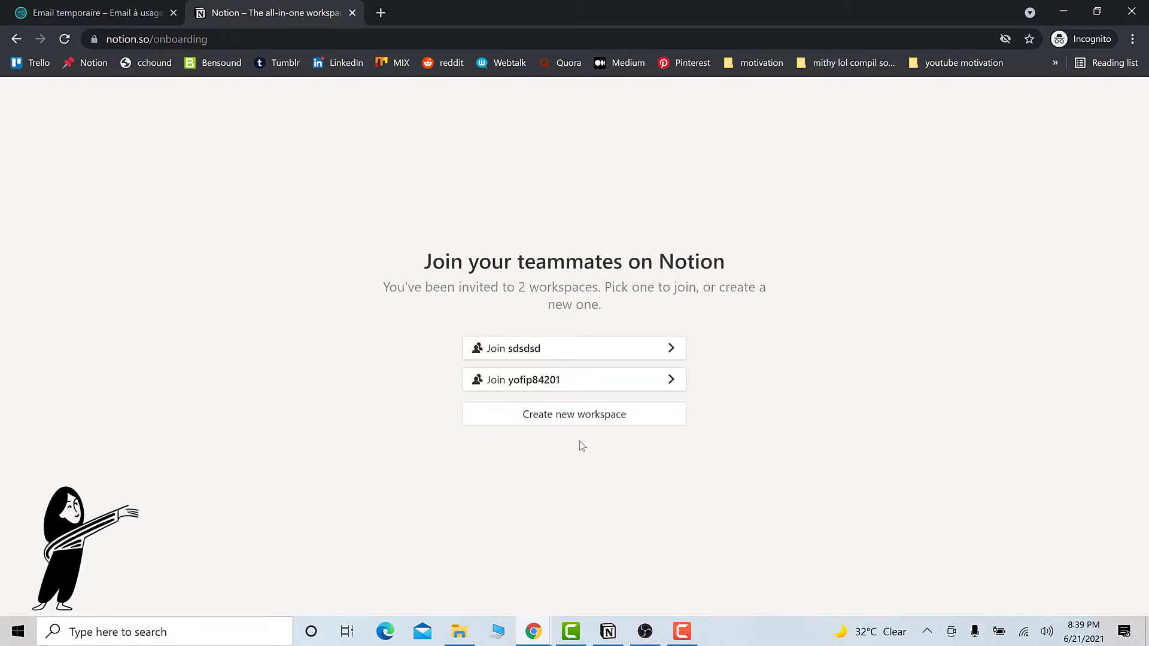
pyautogui.click(591, 422)
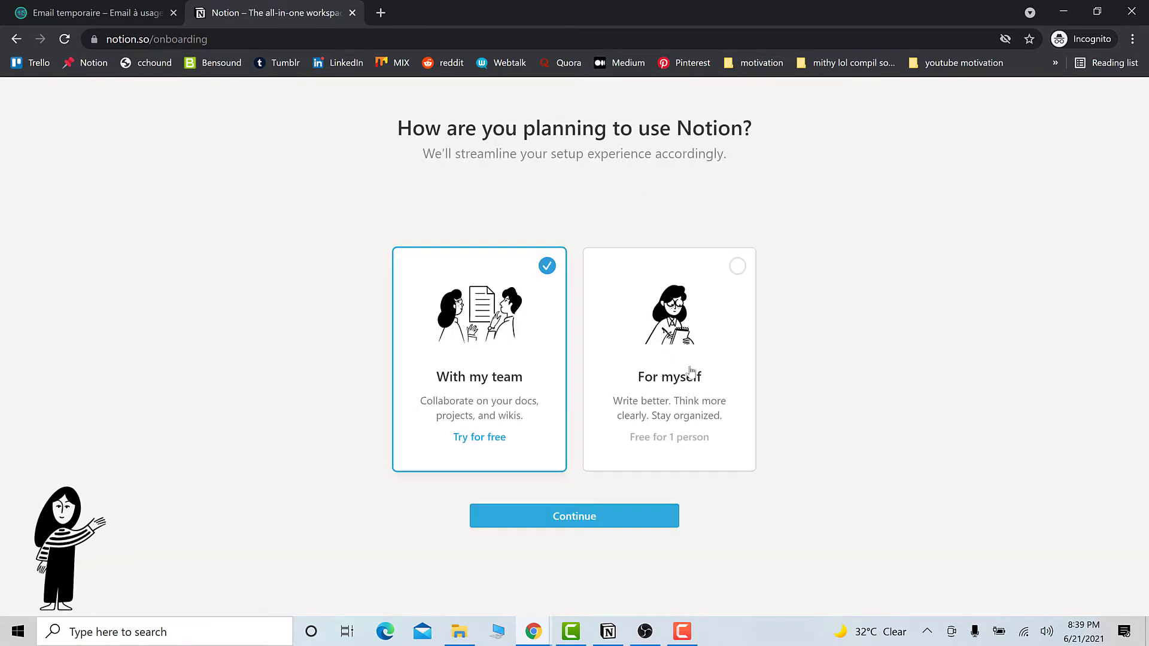
pyautogui.click(701, 360)
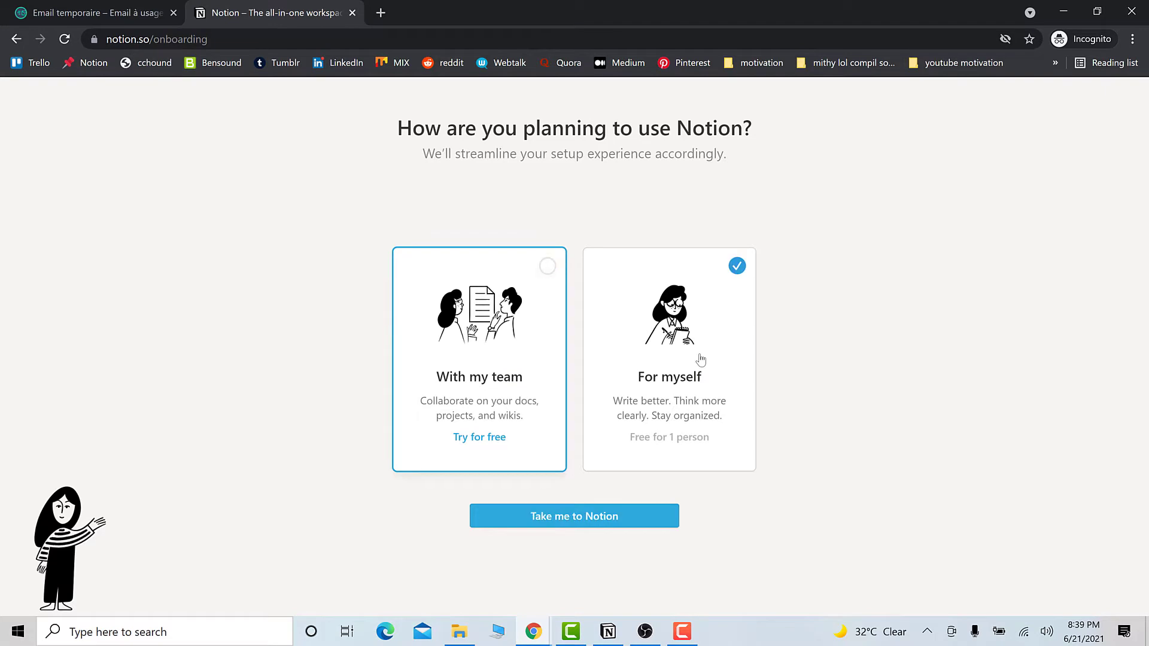
pyautogui.click(578, 518)
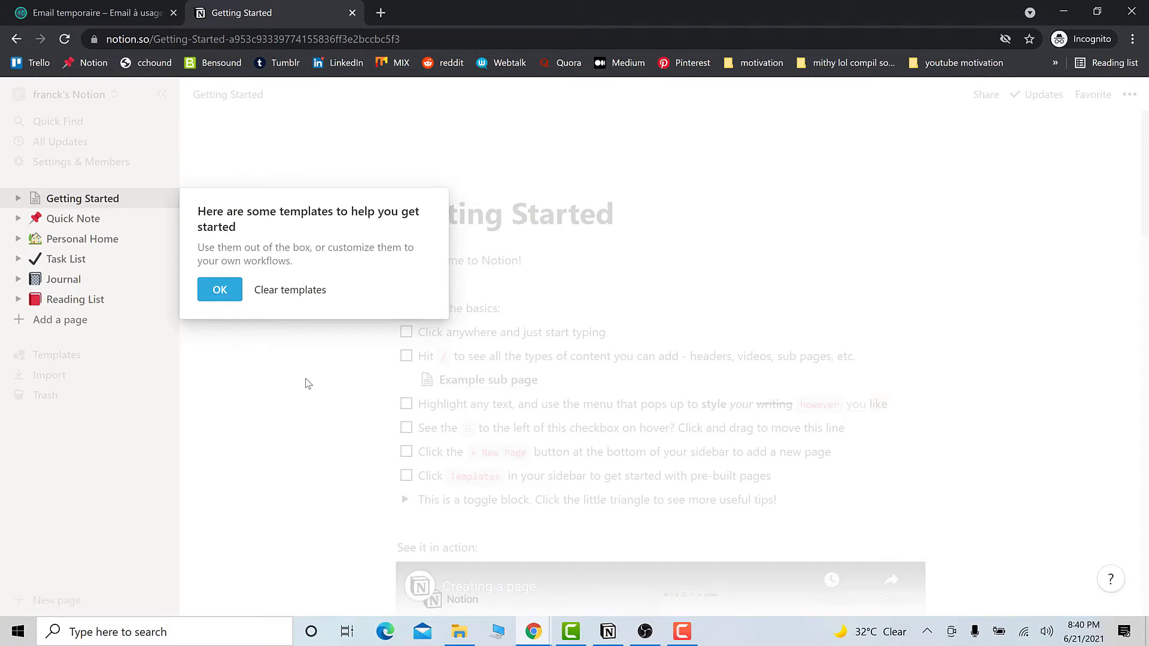
# Dismiss the templates tip and bring up Settings & Members.
pyautogui.click(220, 290)
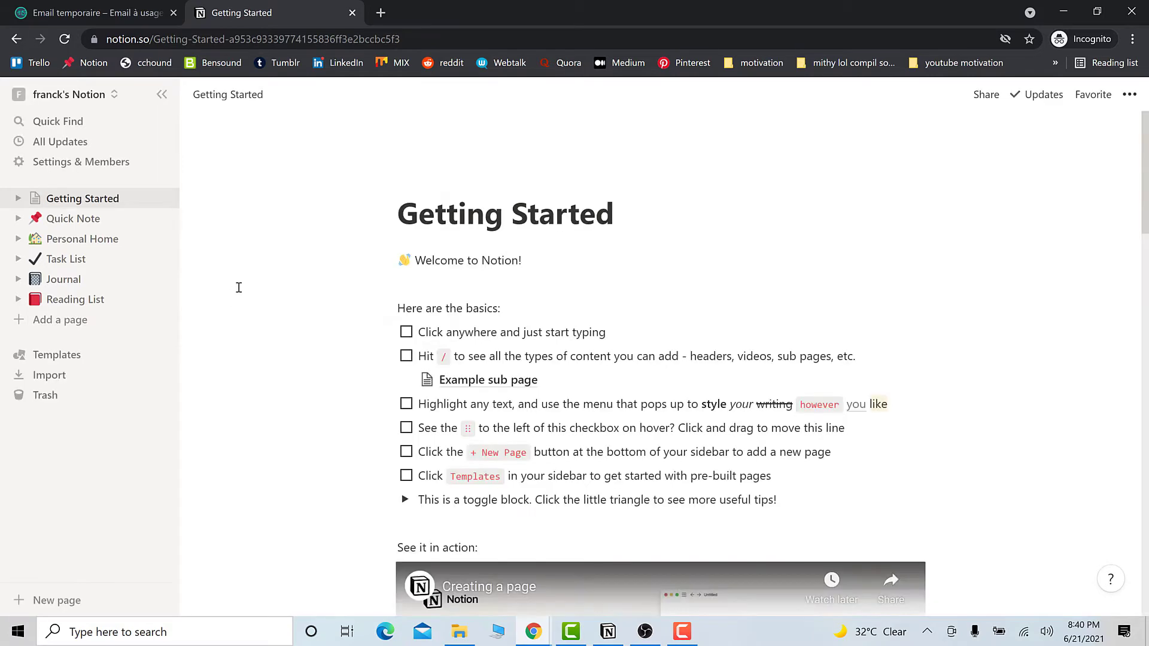
pyautogui.scroll(-6, 730, 395)
pyautogui.scroll(-8, 642, 435)
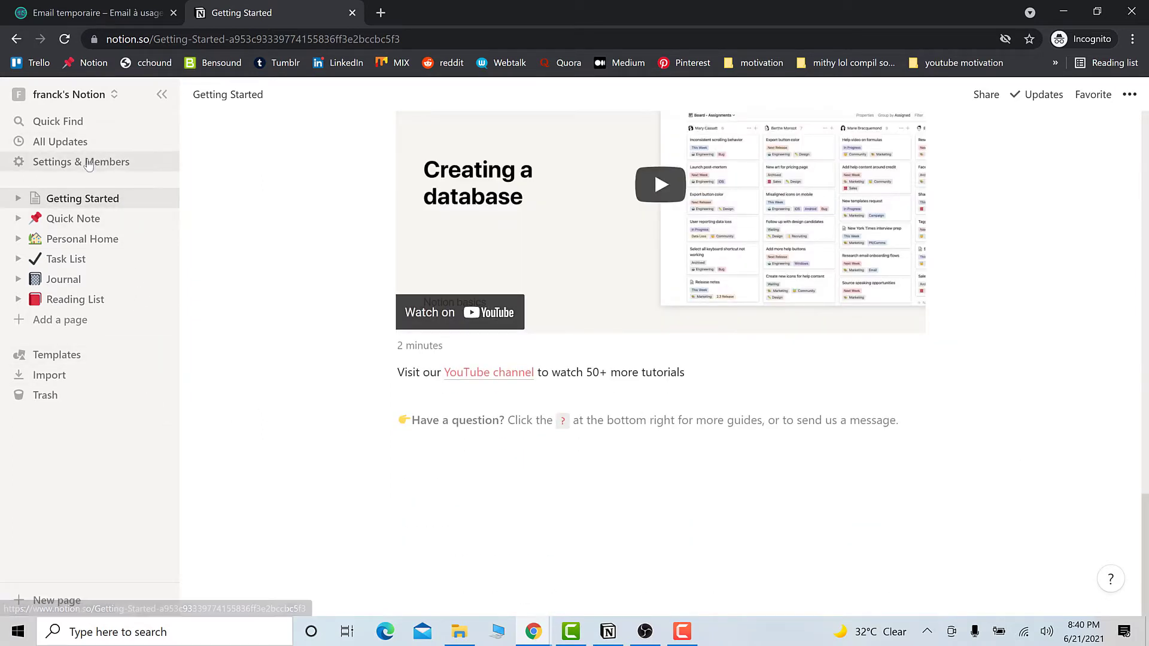
pyautogui.click(85, 162)
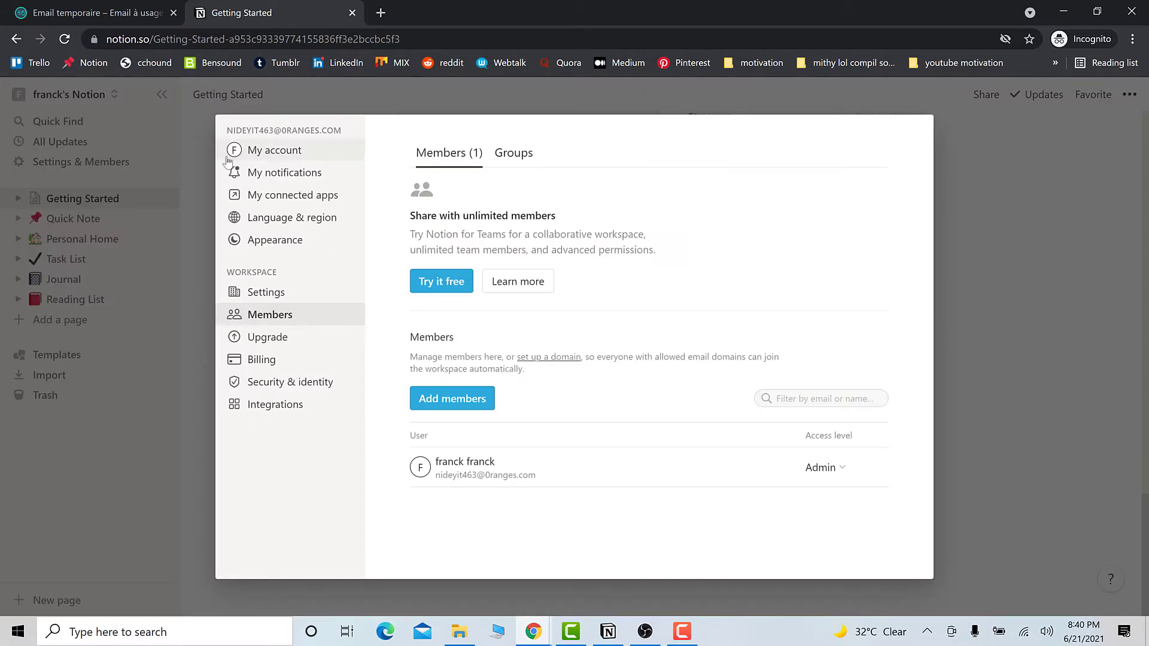
# Review the My account settings, then the Appearance settings.
pyautogui.click(274, 150)
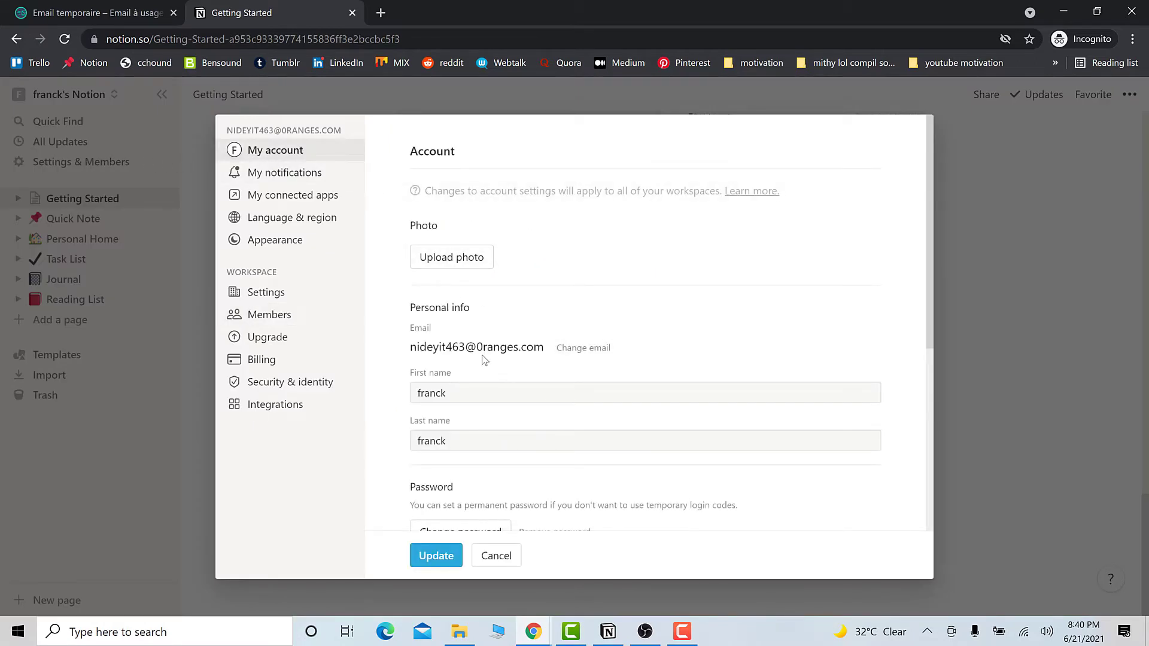
pyautogui.scroll(-3, 482, 359)
pyautogui.scroll(-3, 488, 414)
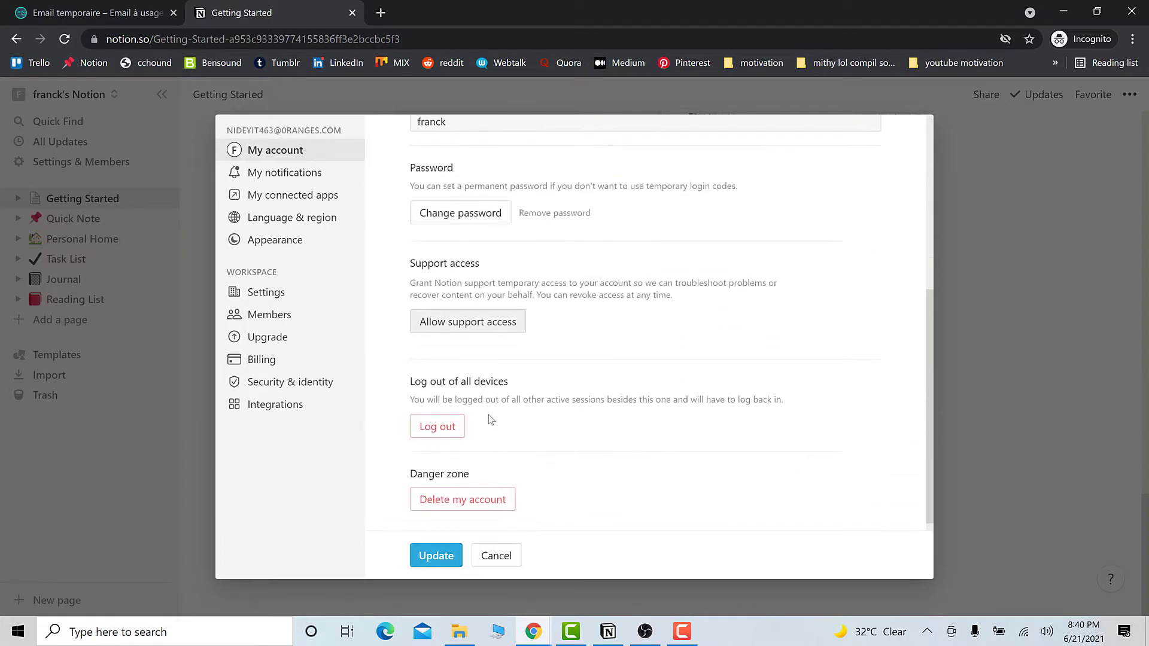
pyautogui.scroll(3, 486, 359)
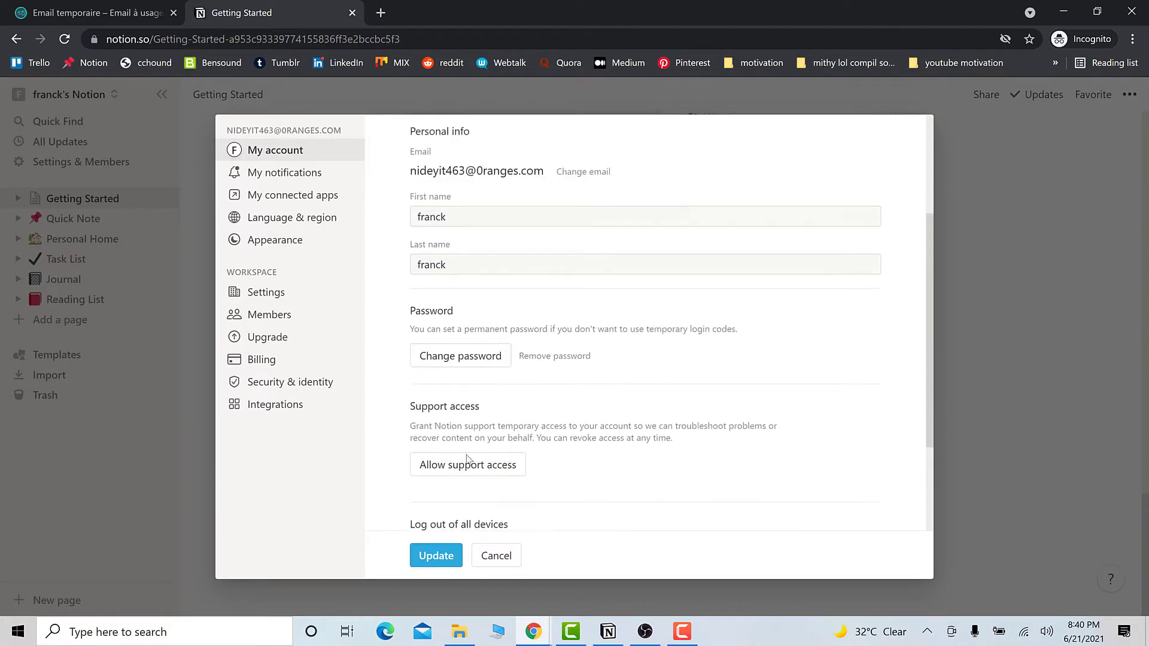
pyautogui.scroll(2, 515, 239)
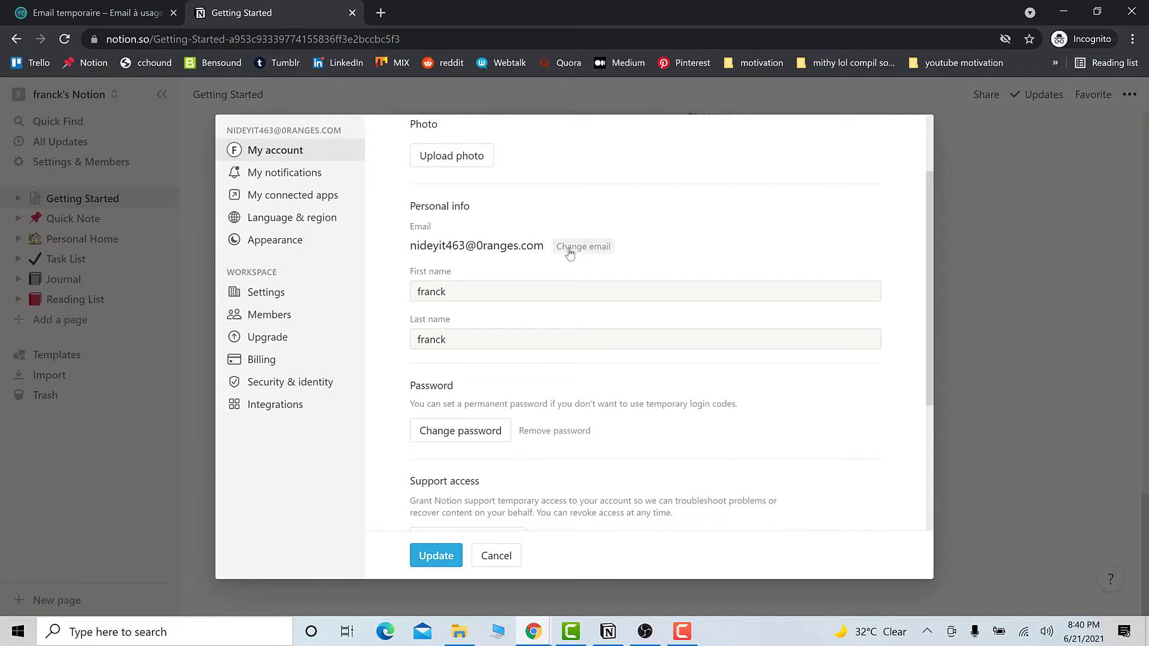
pyautogui.click(275, 240)
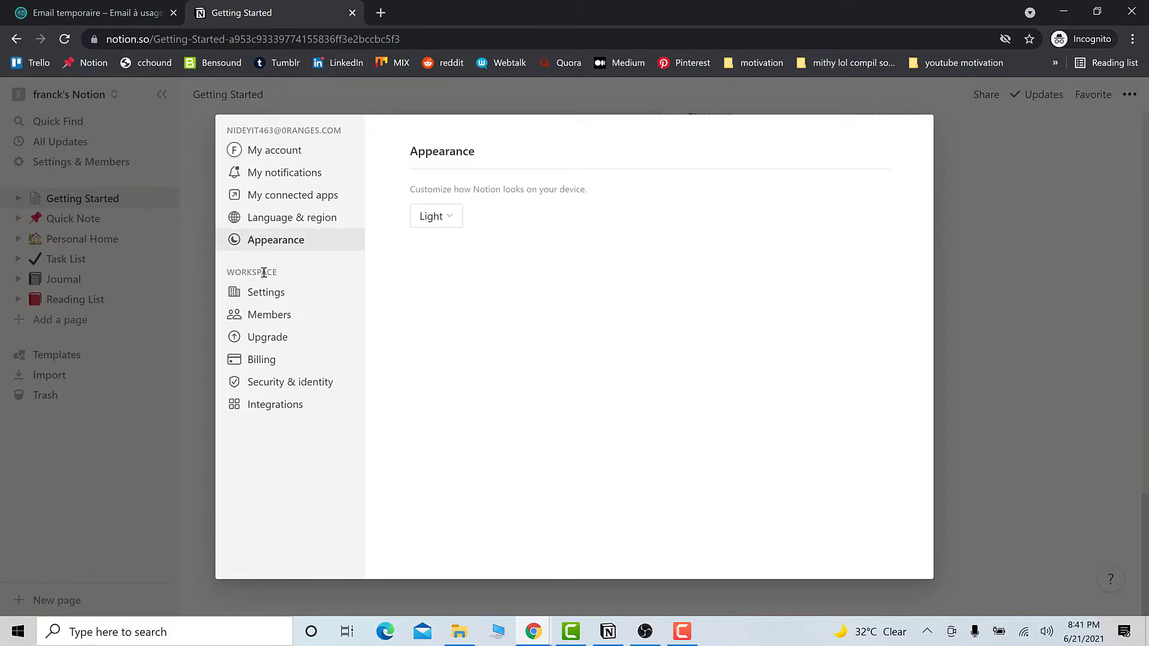
# Look through the Upgrade plans comparison, then close the settings window.
pyautogui.click(289, 346)
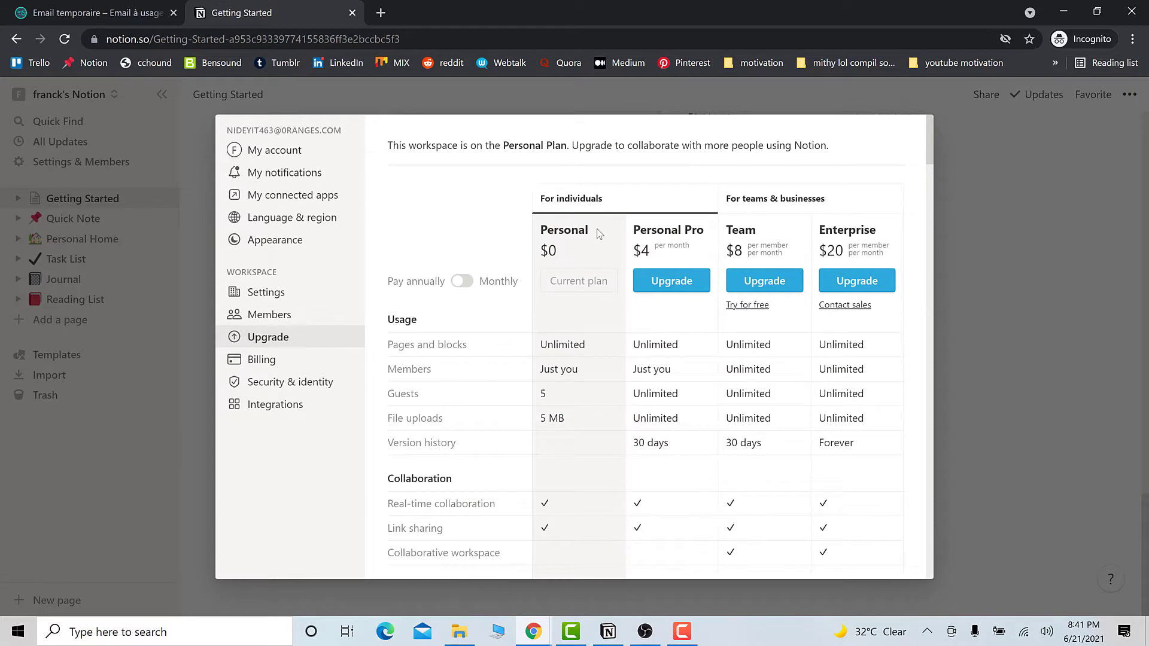
pyautogui.scroll(-10, 595, 231)
pyautogui.scroll(10, 596, 246)
pyautogui.moveTo(582, 344)
pyautogui.scroll(-1, 526, 392)
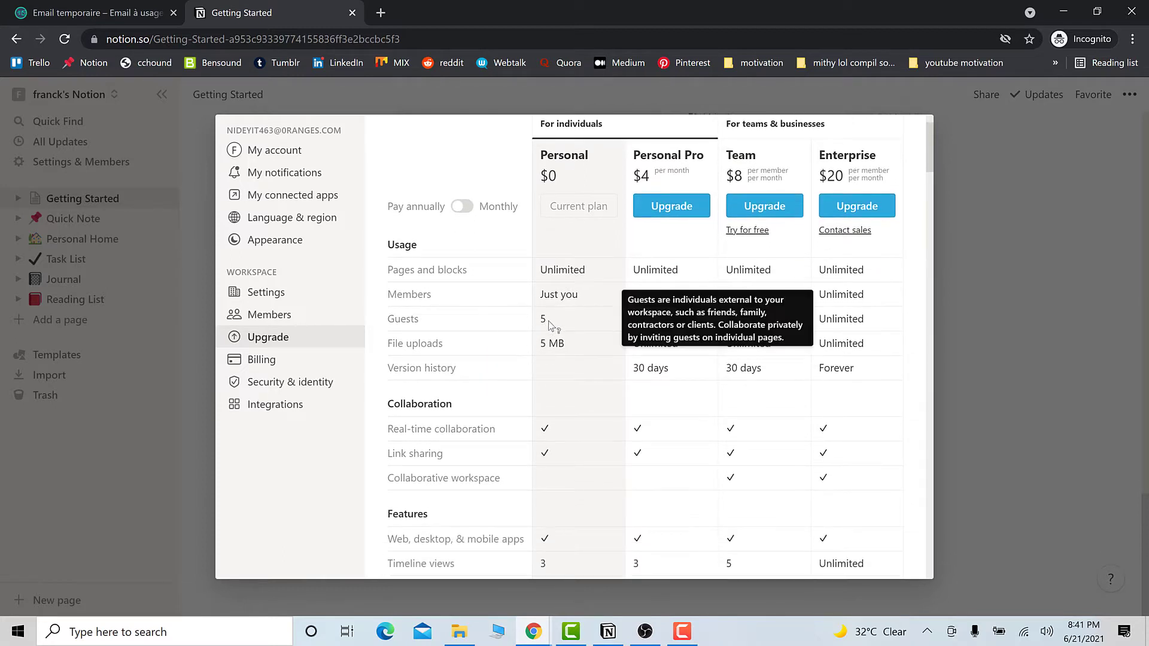
pyautogui.moveTo(473, 350)
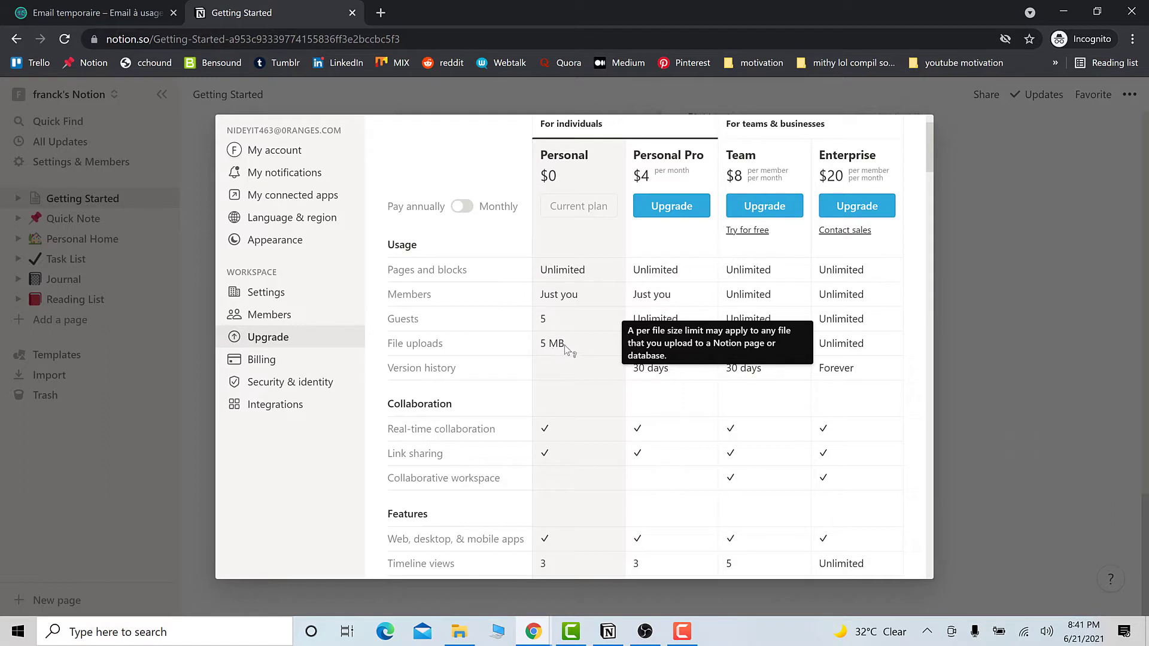
pyautogui.scroll(-1, 565, 348)
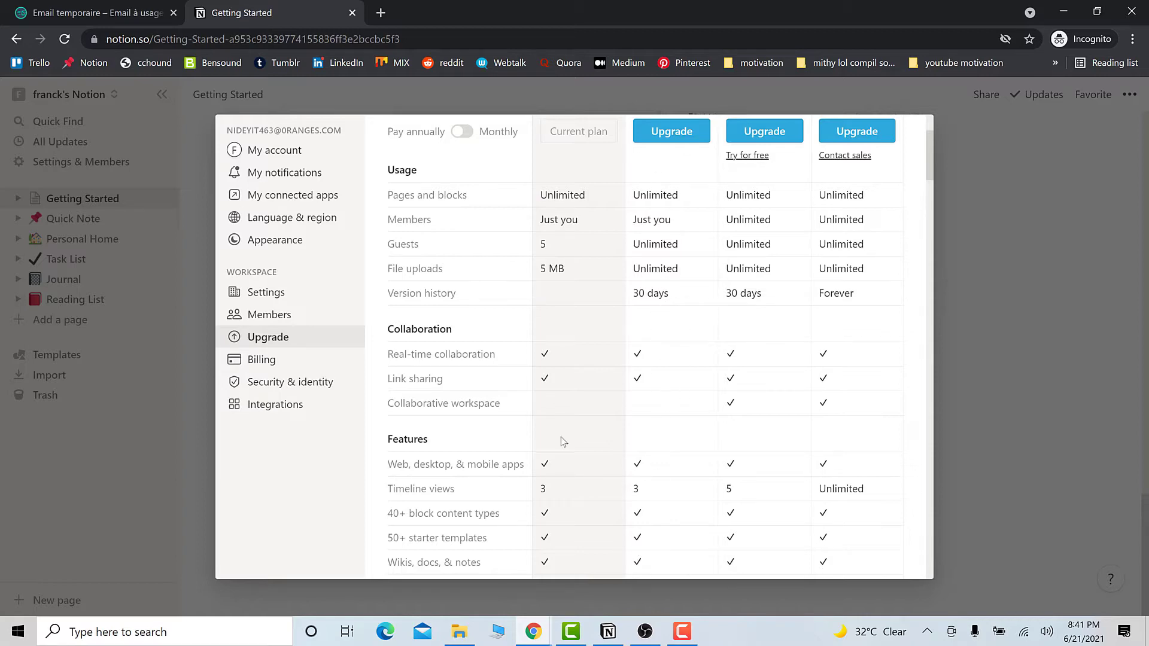
pyautogui.scroll(-5, 559, 296)
pyautogui.scroll(-4, 564, 301)
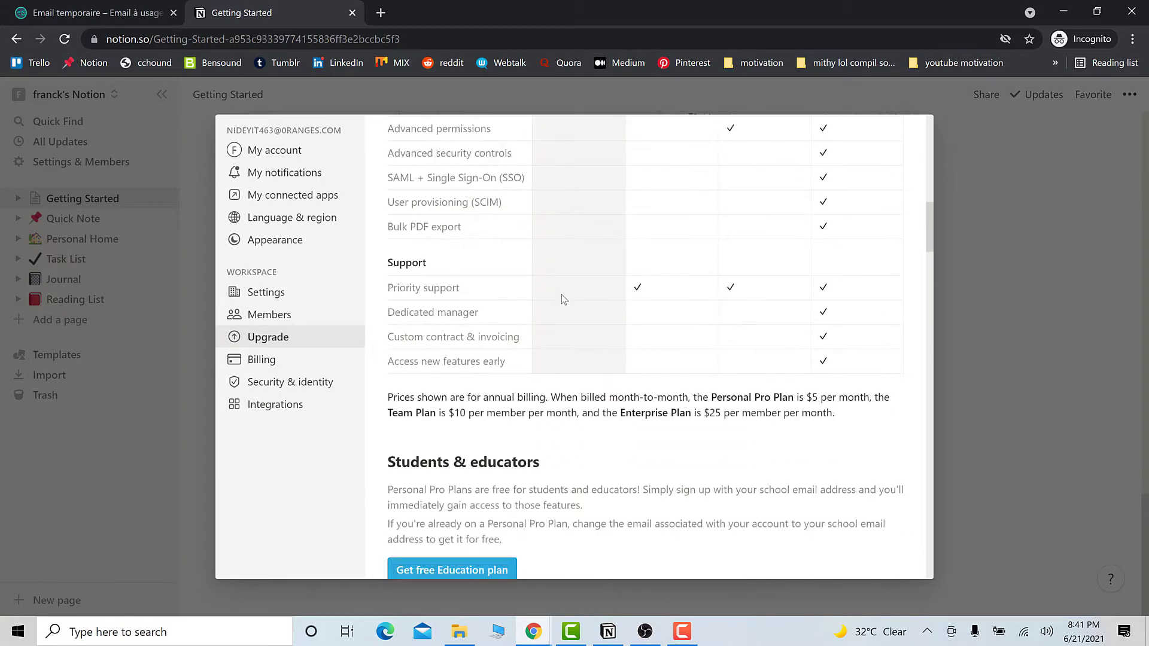
pyautogui.scroll(6, 561, 298)
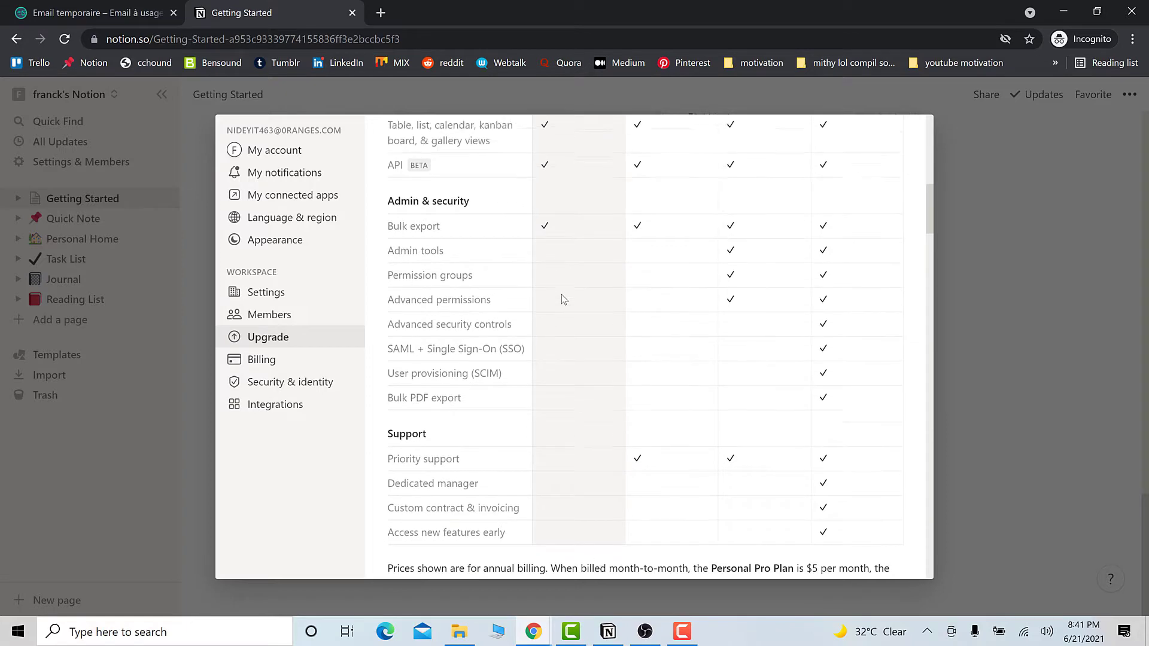
pyautogui.scroll(5, 561, 298)
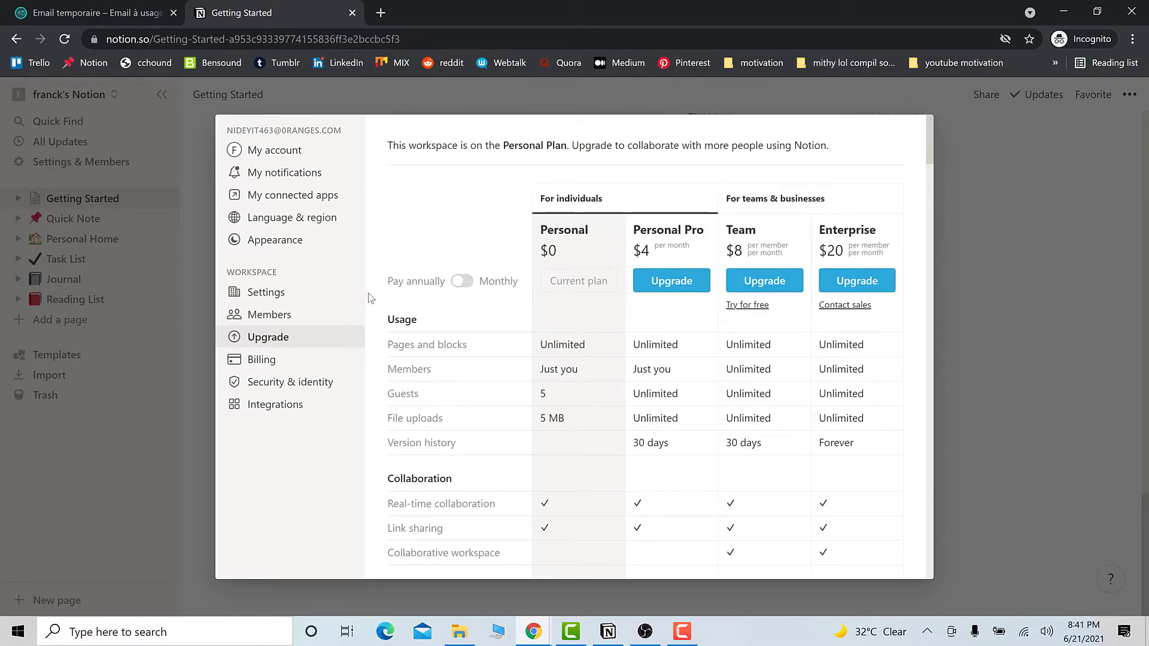
pyautogui.click(181, 304)
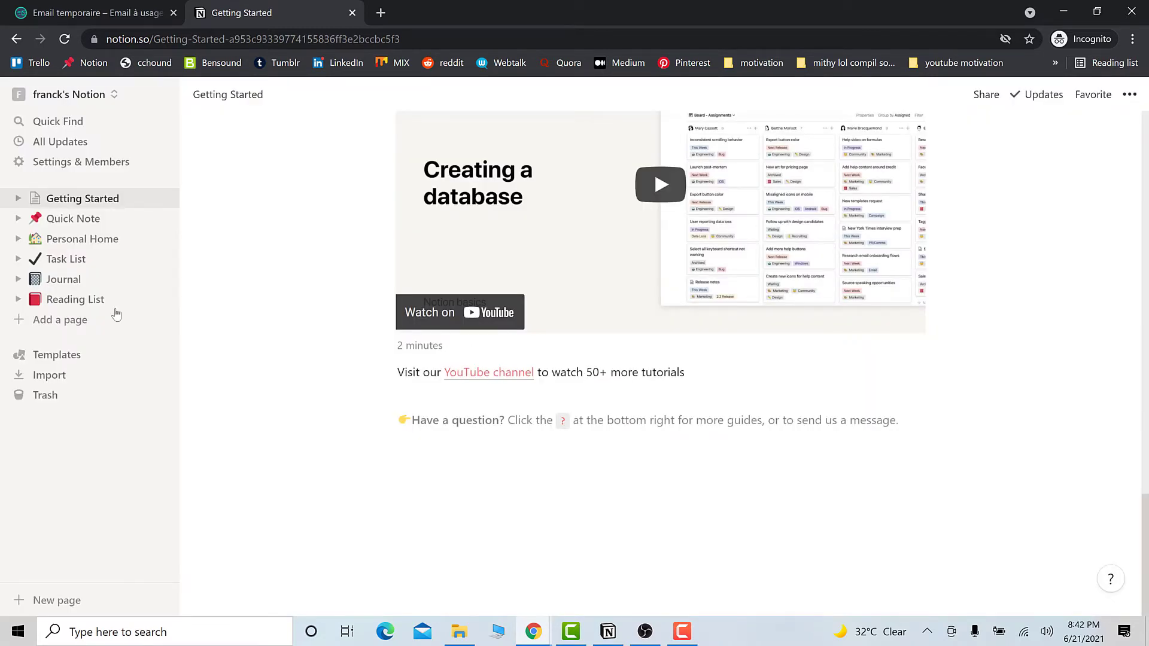
# Create a new page from the Marketing Content Calendar template in the template gallery.
pyautogui.click(75, 320)
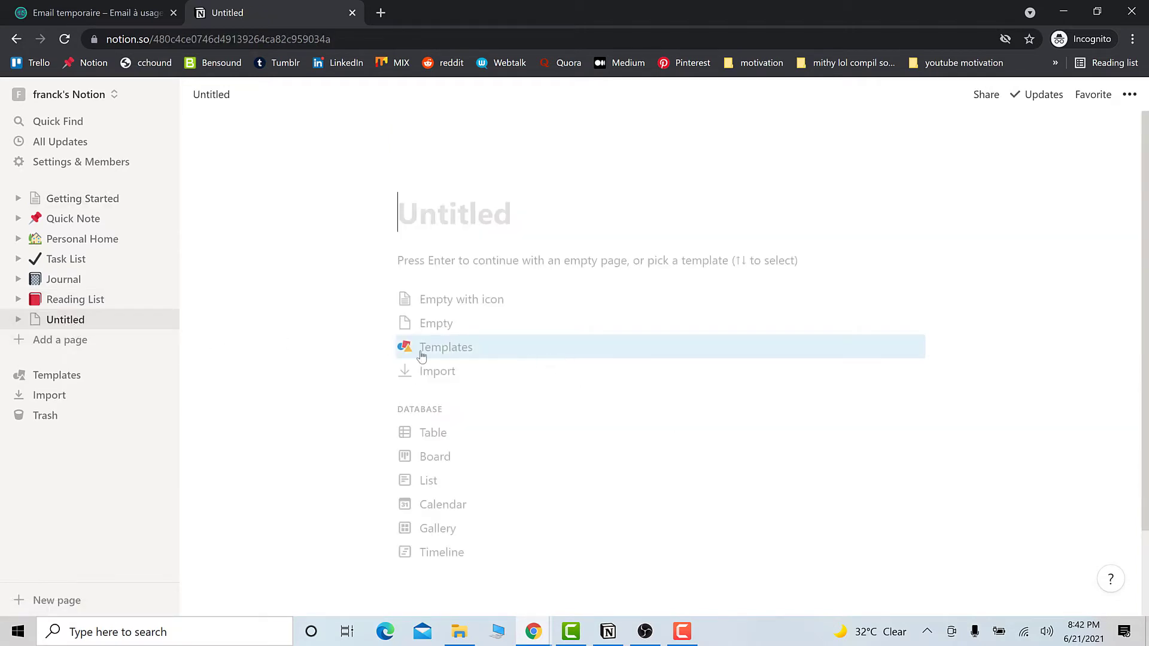
pyautogui.click(422, 353)
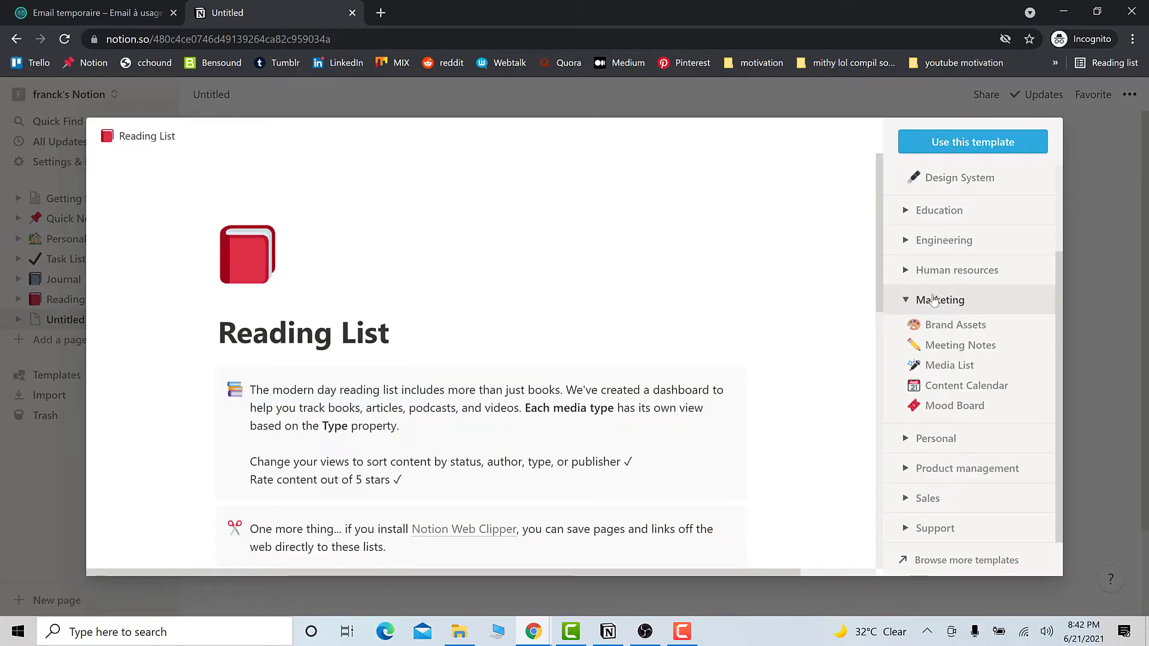
pyautogui.click(947, 390)
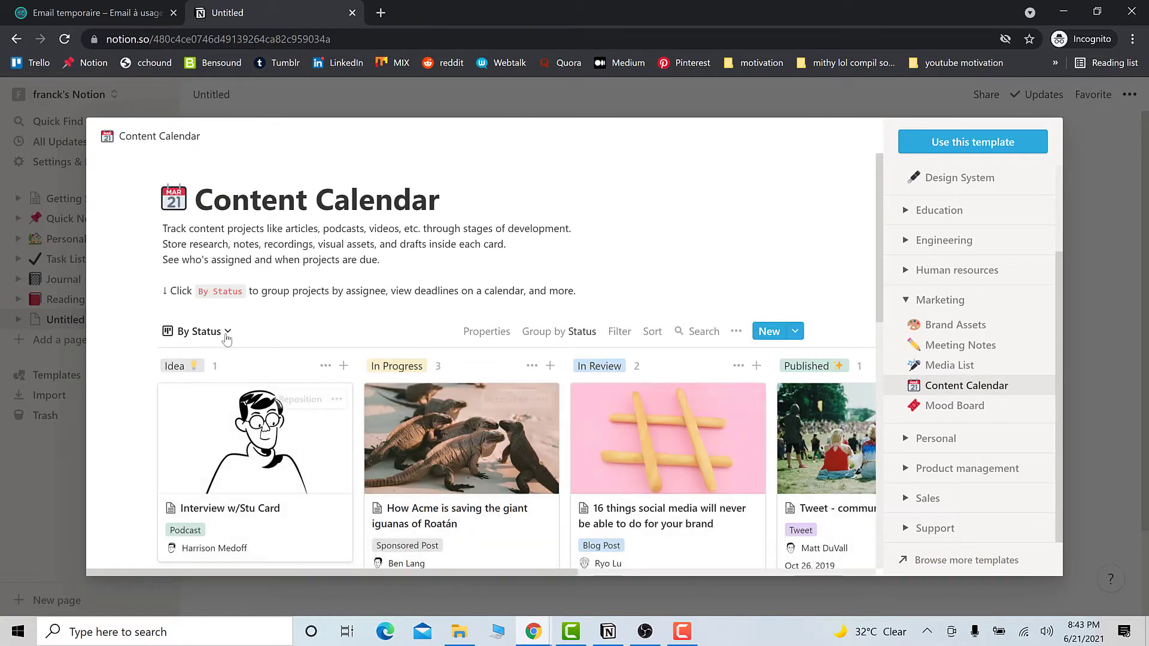
pyautogui.scroll(-3, 548, 429)
pyautogui.scroll(3, 549, 429)
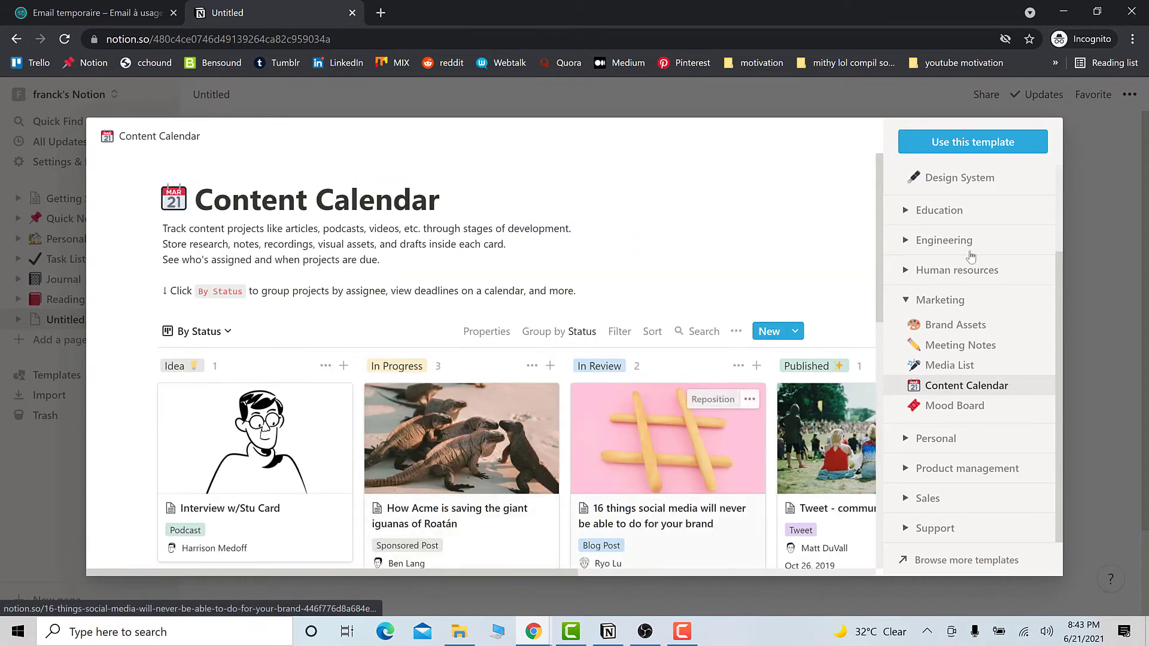
pyautogui.click(974, 140)
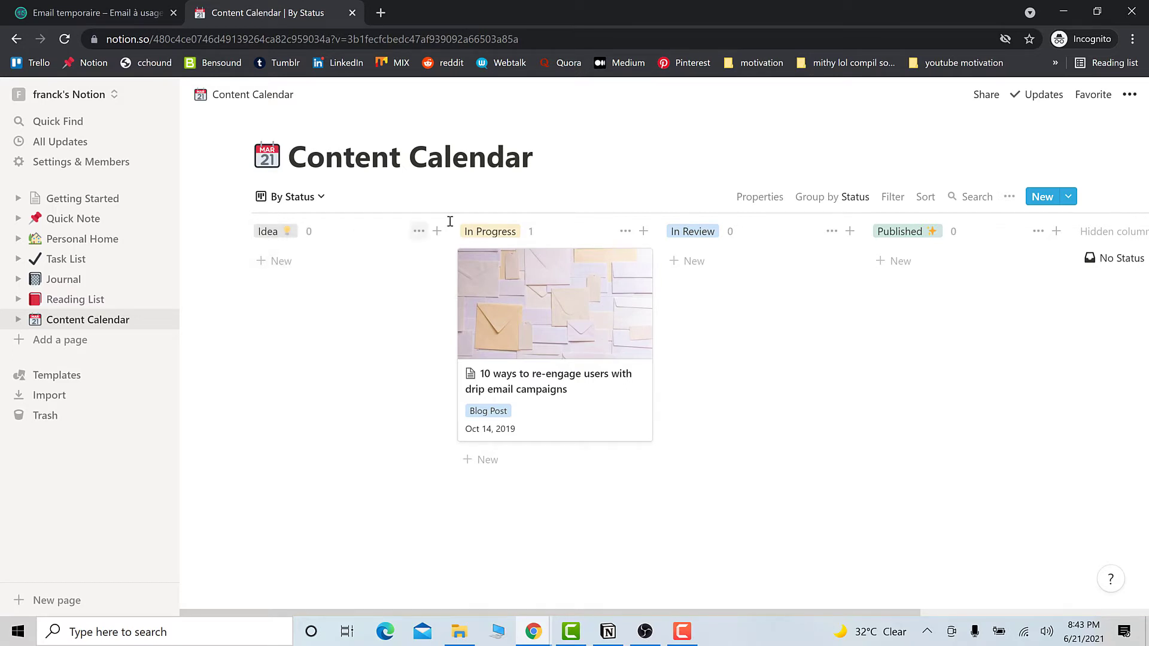
# Rename the In Progress column to 'script' and In Review to 'recording'.
pyautogui.click(493, 237)
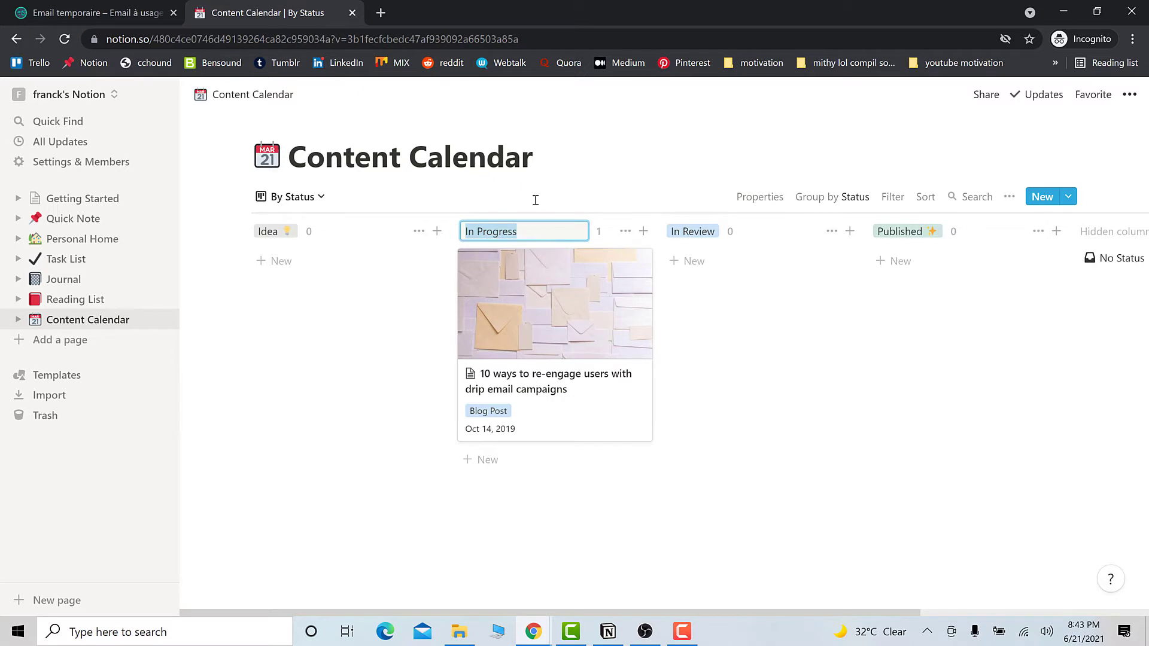
pyautogui.write('script')
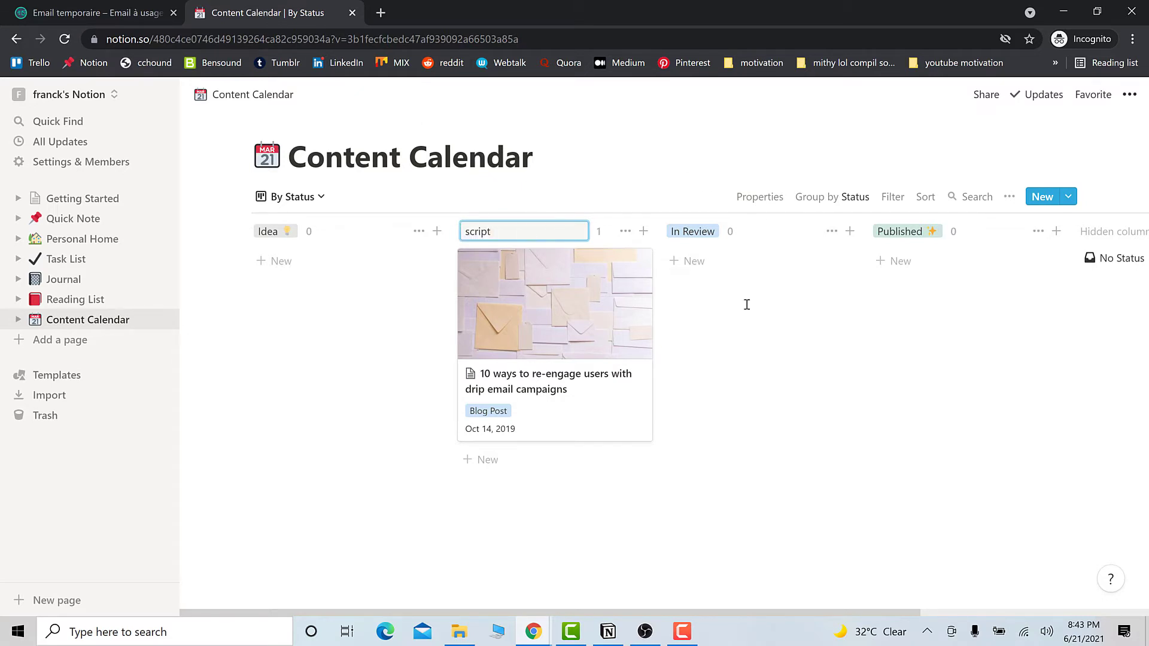
pyautogui.click(747, 303)
pyautogui.click(679, 231)
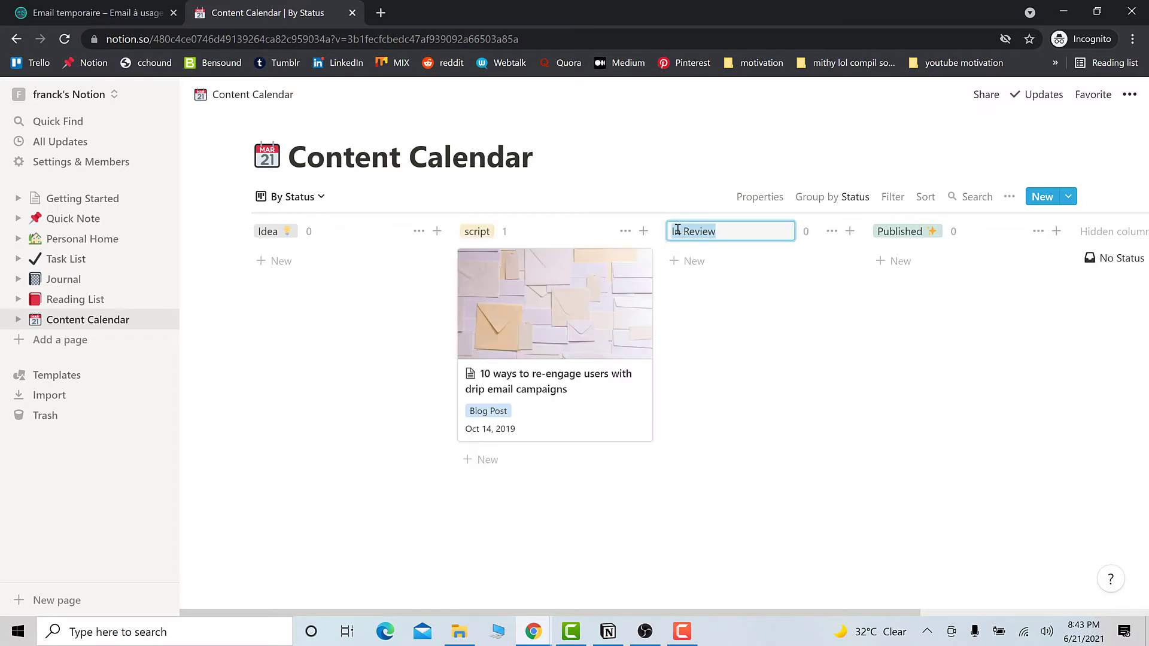
pyautogui.click(675, 231)
pyautogui.write('recording')
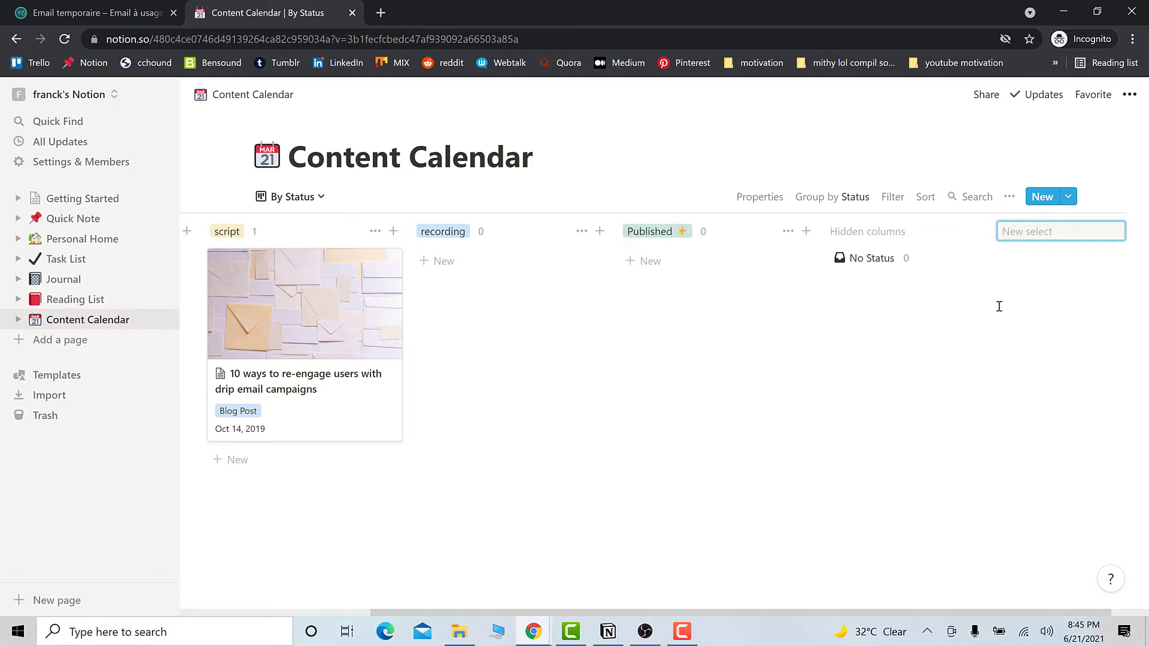
# Add an 'edit & review' column and move it left of Published.
pyautogui.write('edit & review')
pyautogui.press('Return')
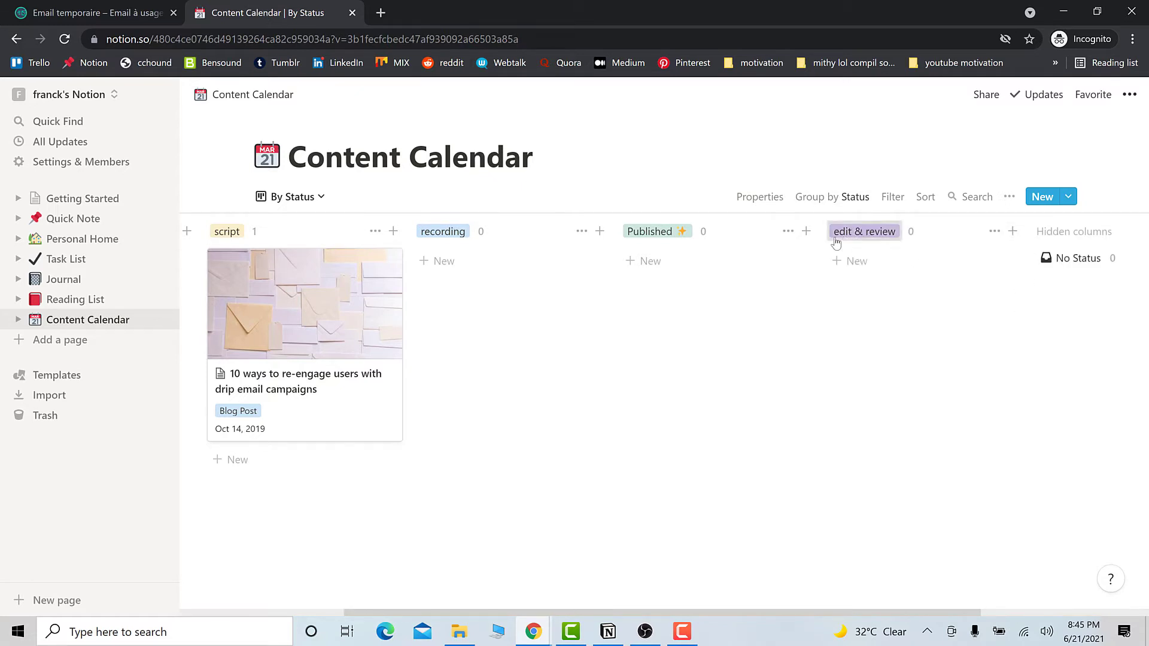
pyautogui.moveTo(841, 240); pyautogui.dragTo(637, 241)
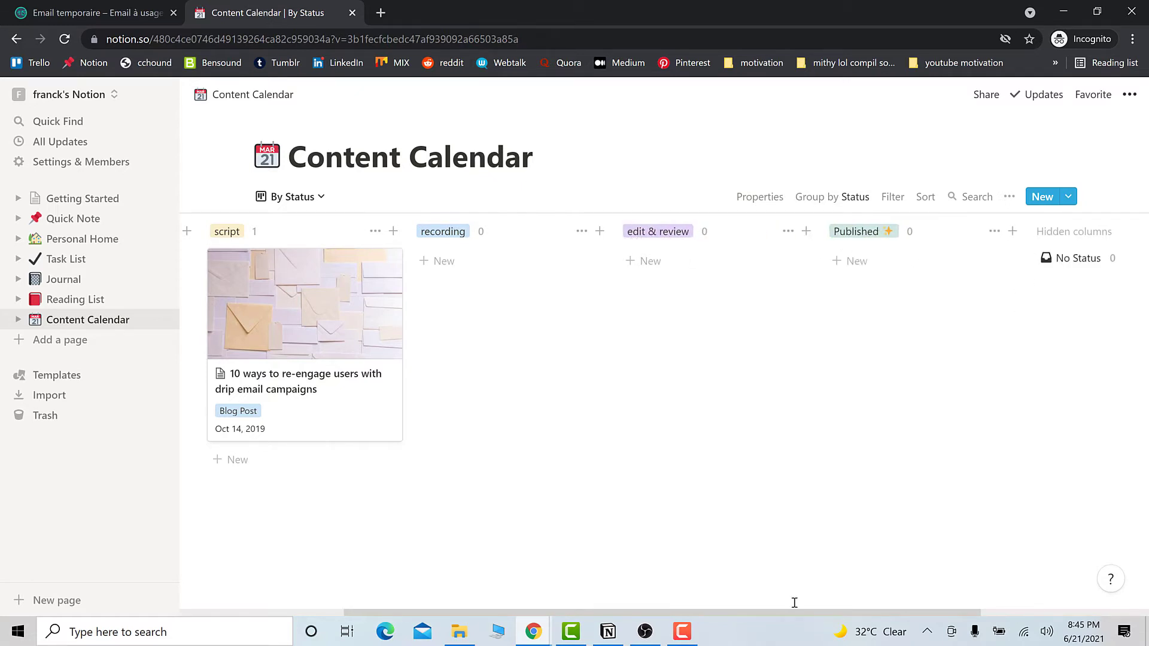
pyautogui.moveTo(791, 612); pyautogui.dragTo(481, 611)
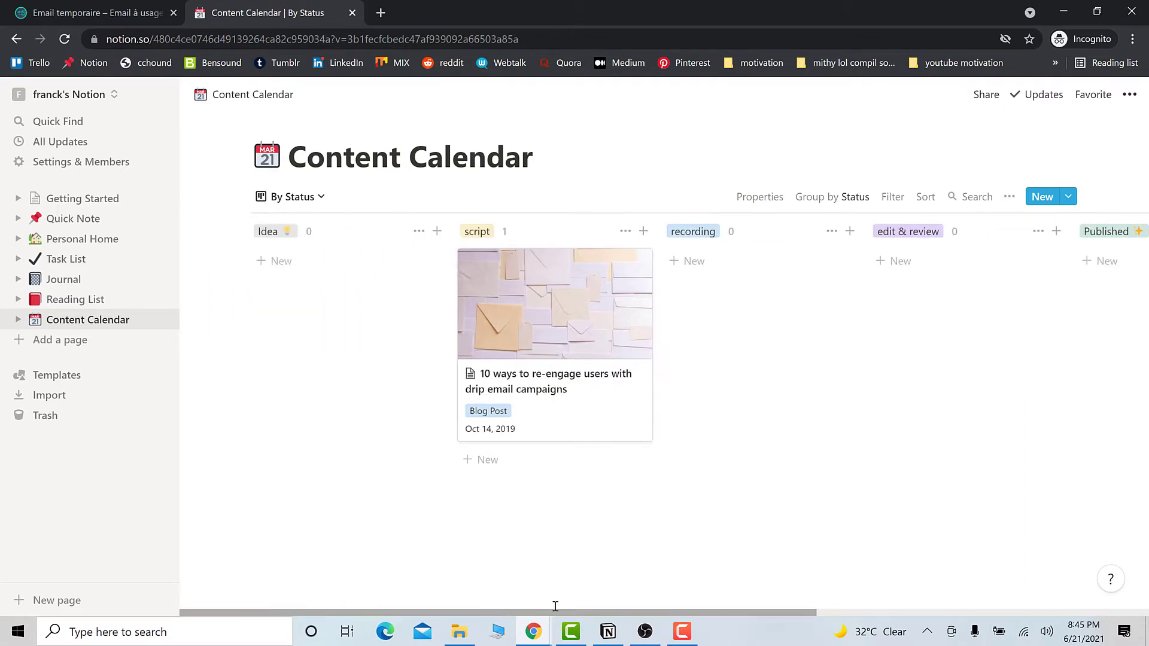
pyautogui.moveTo(630, 605); pyautogui.dragTo(475, 611)
# Add an untitled edit & review card and prefix the page title with 'YT'.
pyautogui.click(779, 619)
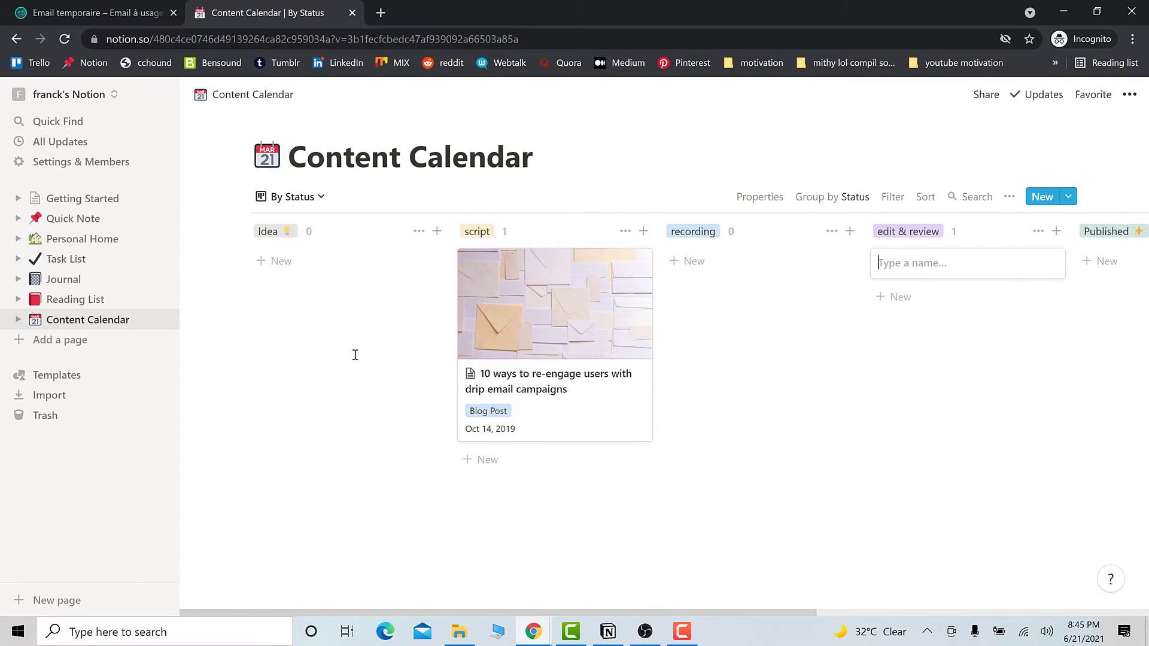
pyautogui.click(339, 369)
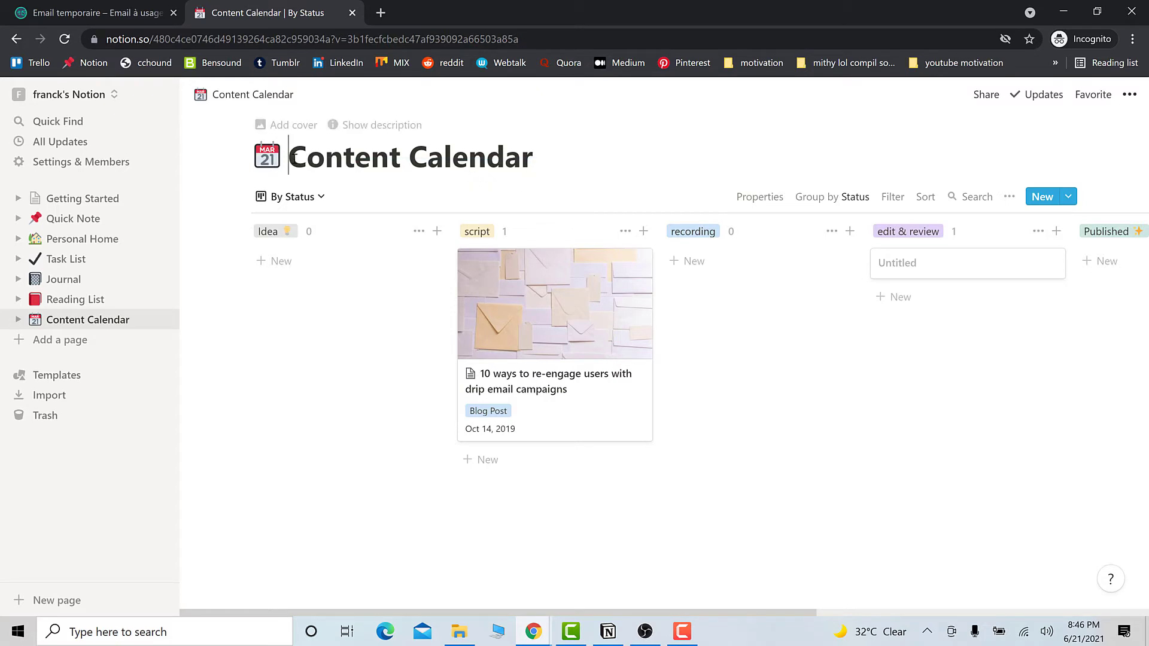
pyautogui.moveTo(294, 157); pyautogui.dragTo(400, 162)
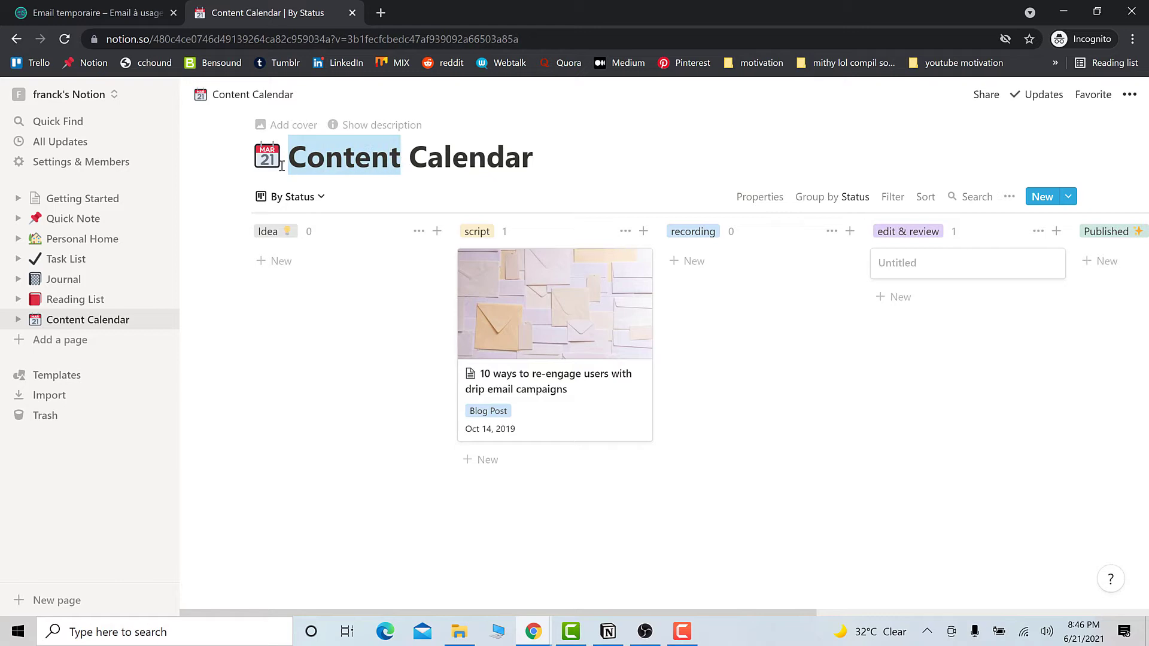
pyautogui.click(291, 157)
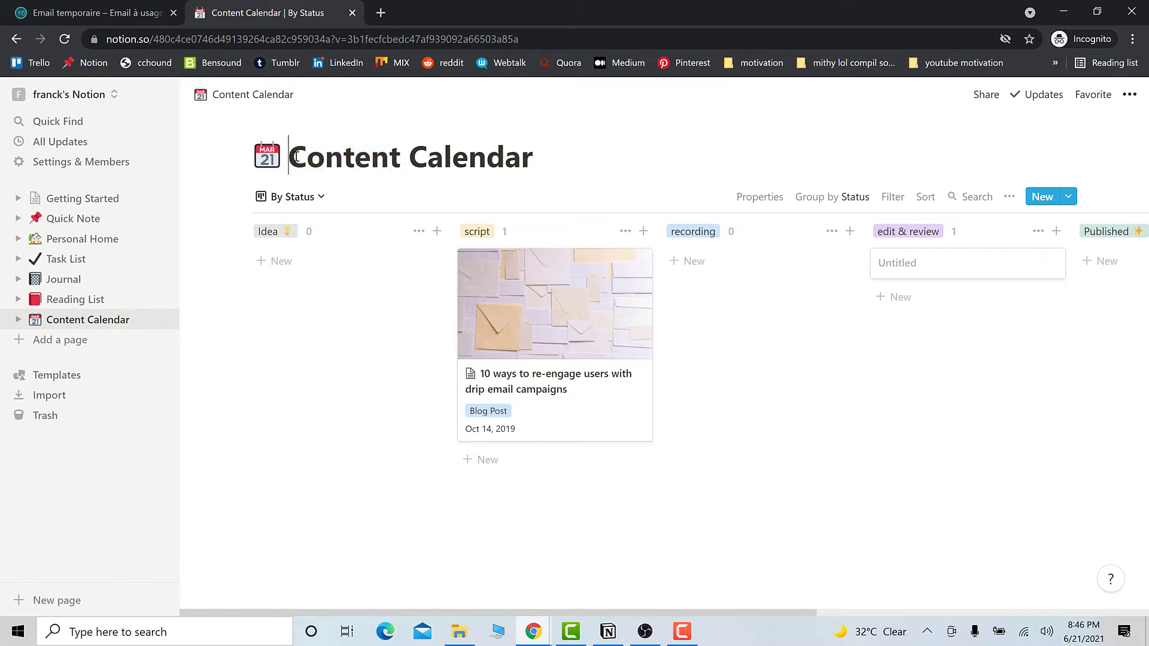
pyautogui.write('YT')
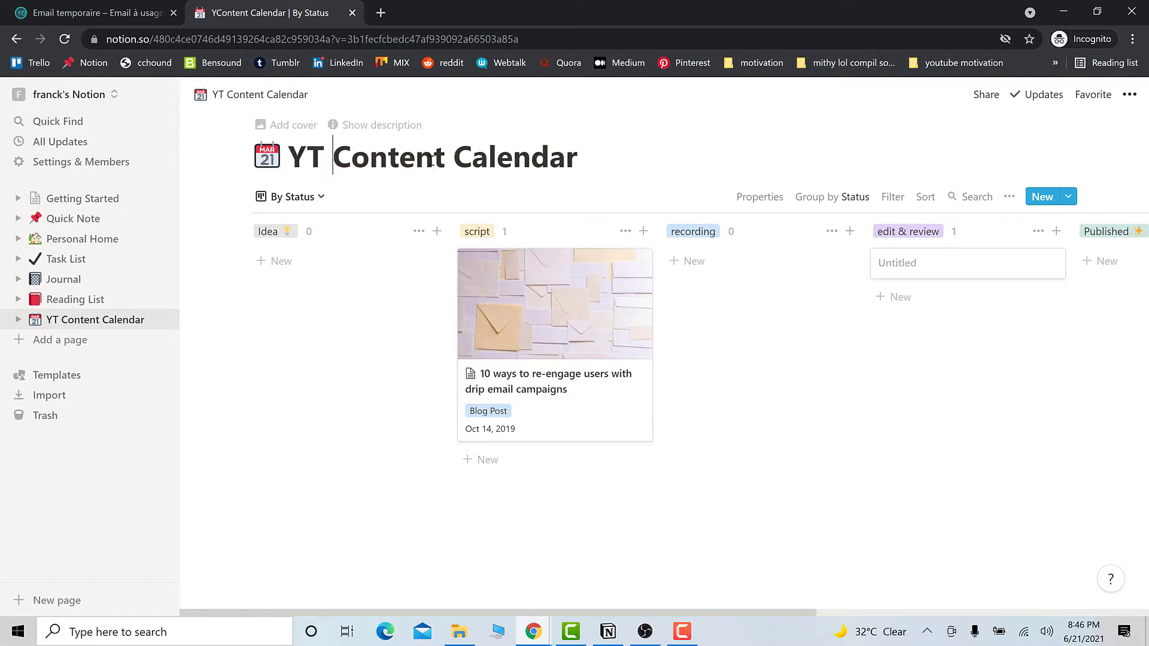
# Add Idea cards 'how to make money online', 'Facebook add' and 'affiliate maketing'.
pyautogui.click(305, 262)
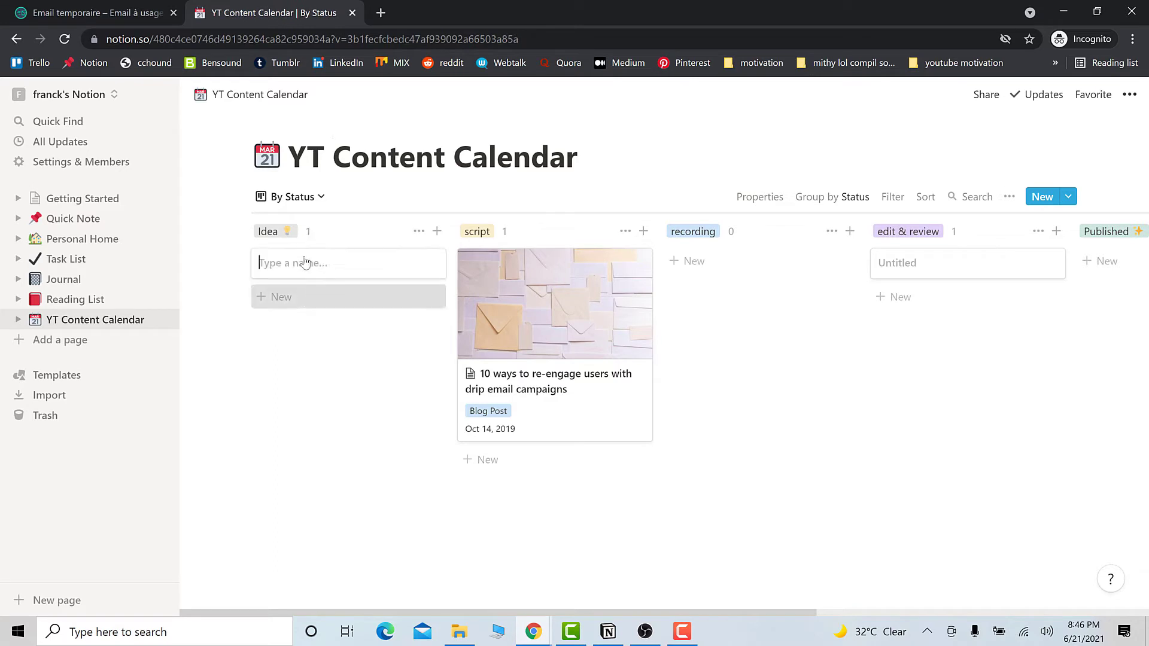
pyautogui.write('h')
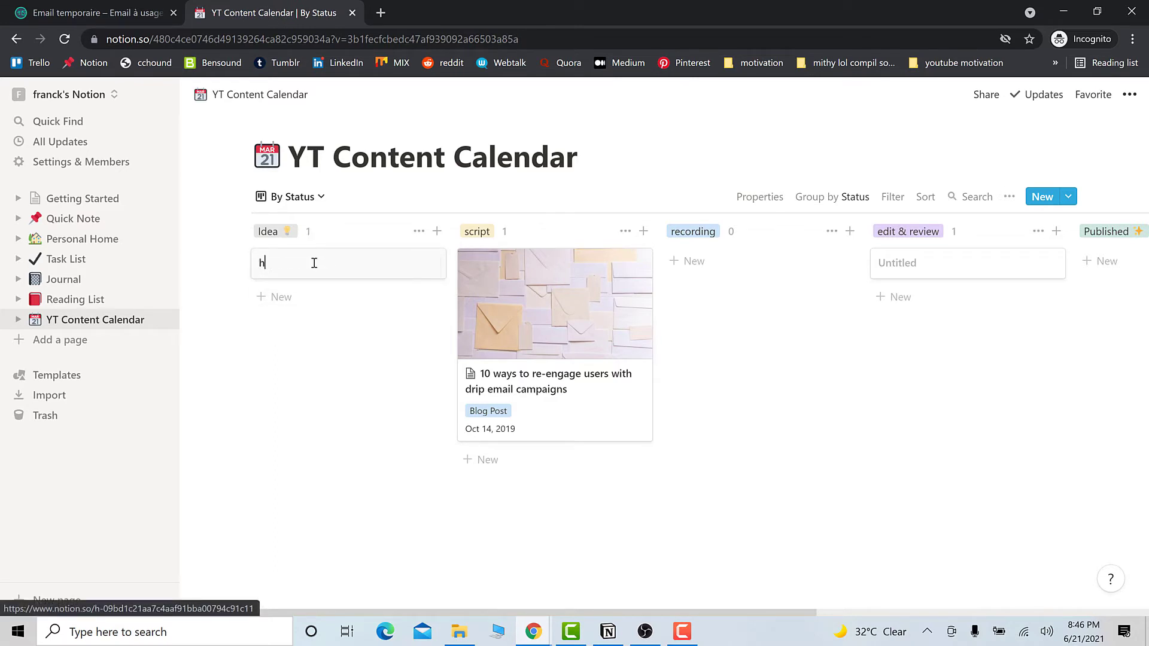
pyautogui.write('ow to')
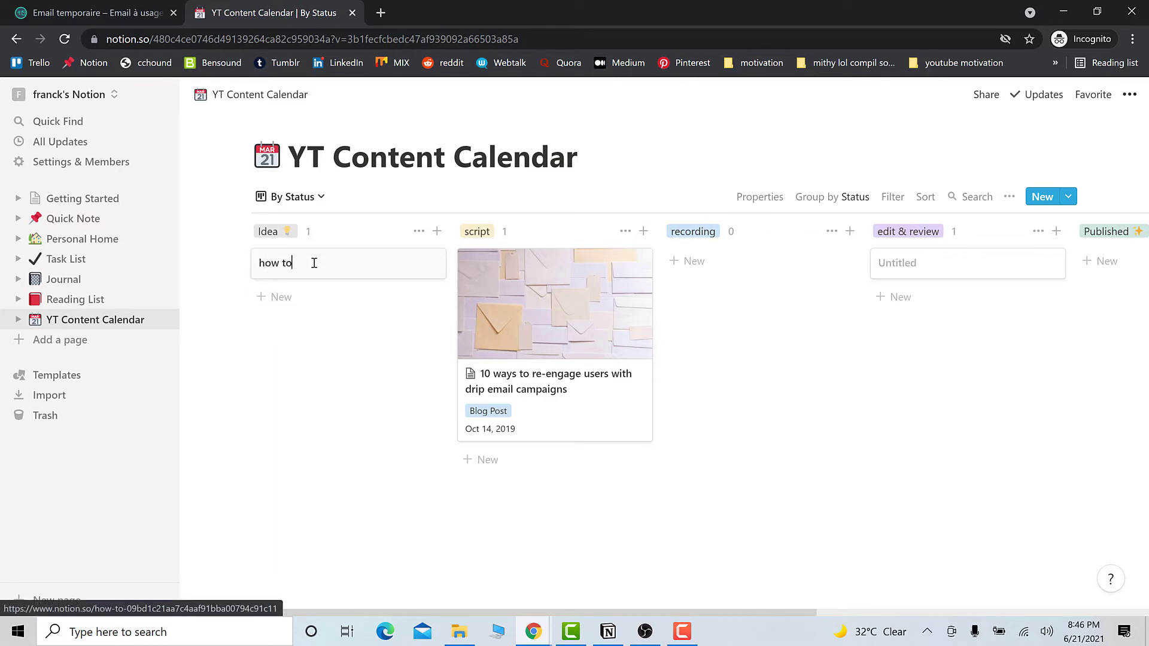
pyautogui.write(' make money online')
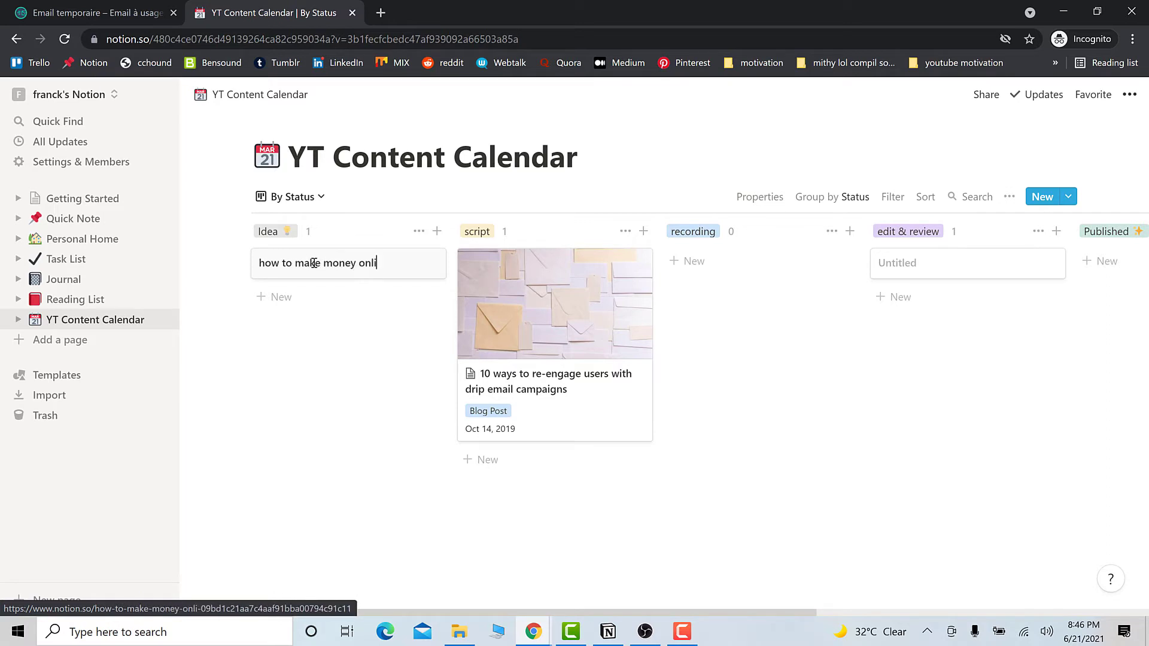
pyautogui.click(278, 310)
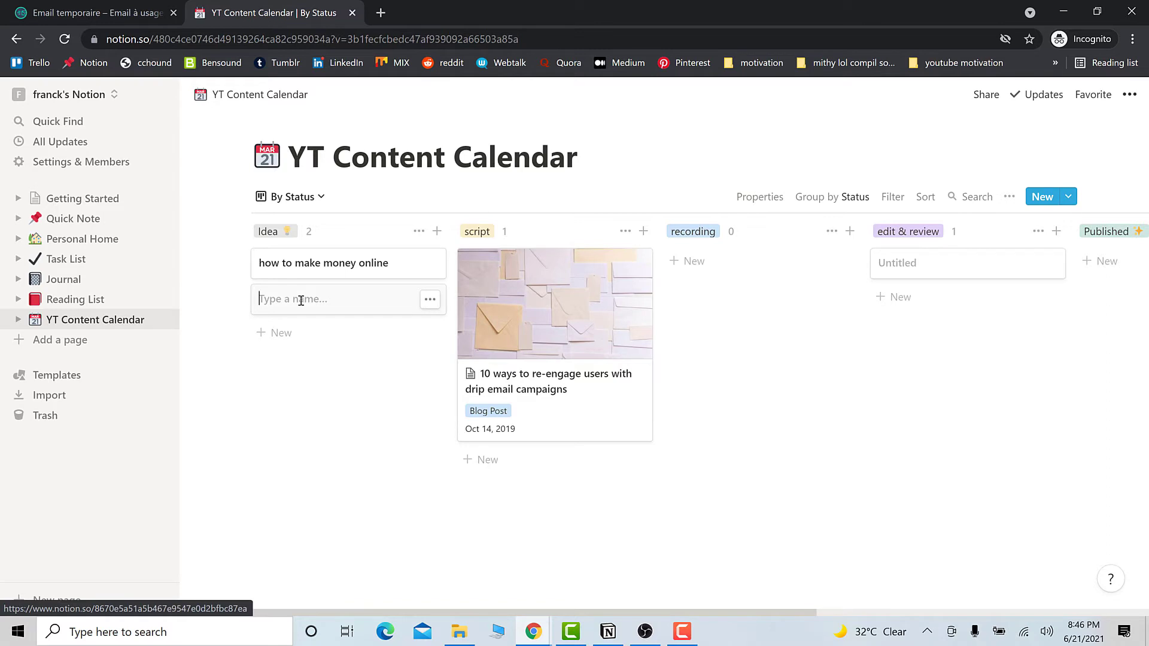
pyautogui.write('Facebook add')
pyautogui.press('Return')
pyautogui.write('affiliate ma')
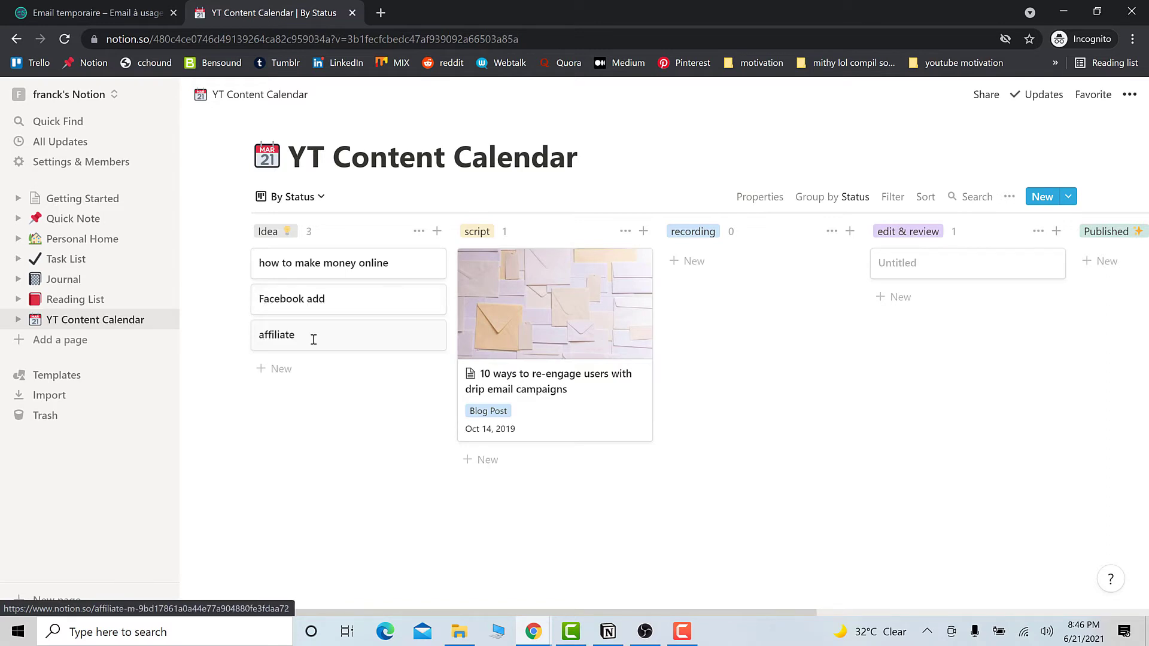
pyautogui.write('keting')
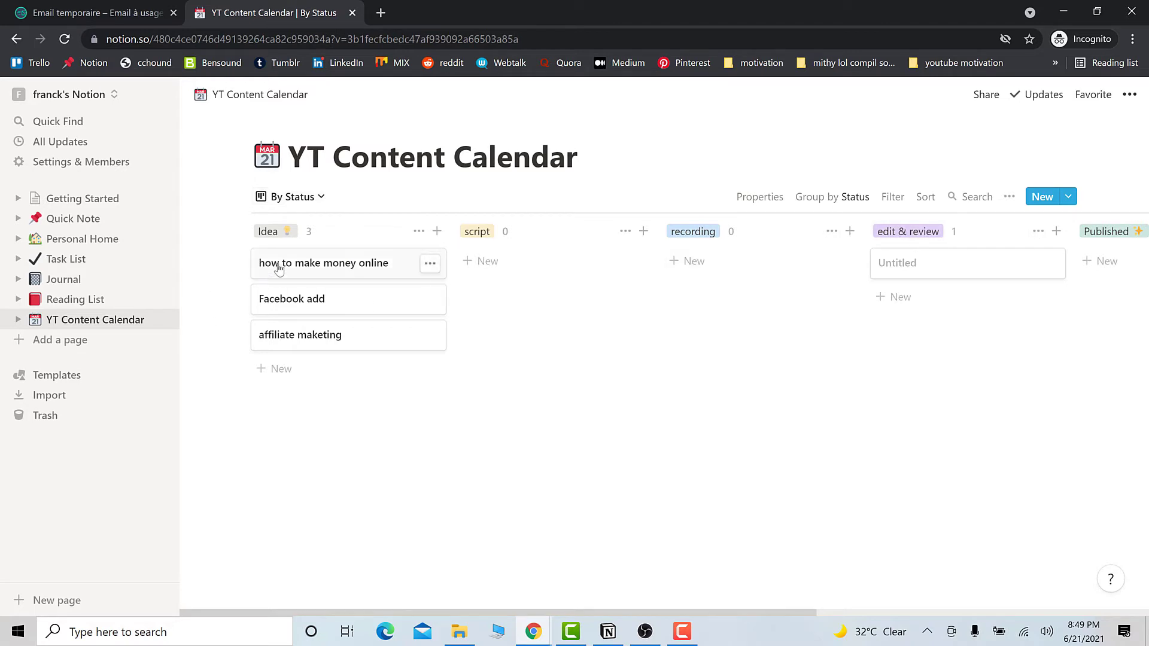
# Drag 'how to make money online' into script and apply the Video template to it.
pyautogui.moveTo(296, 266); pyautogui.dragTo(498, 261)
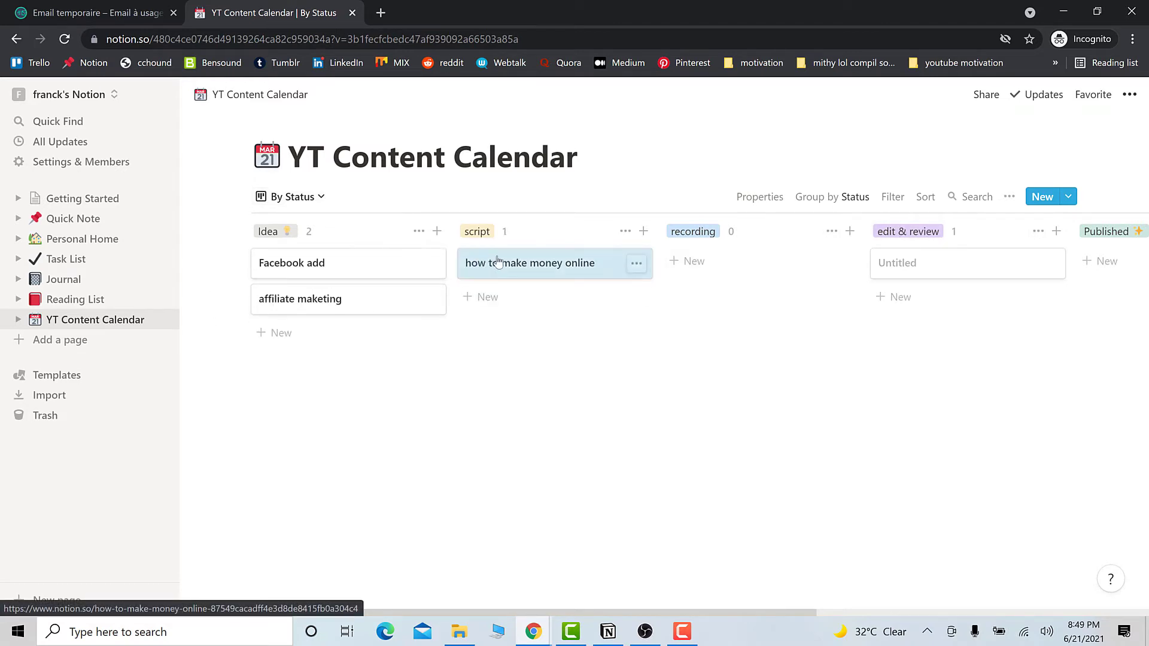
pyautogui.click(530, 262)
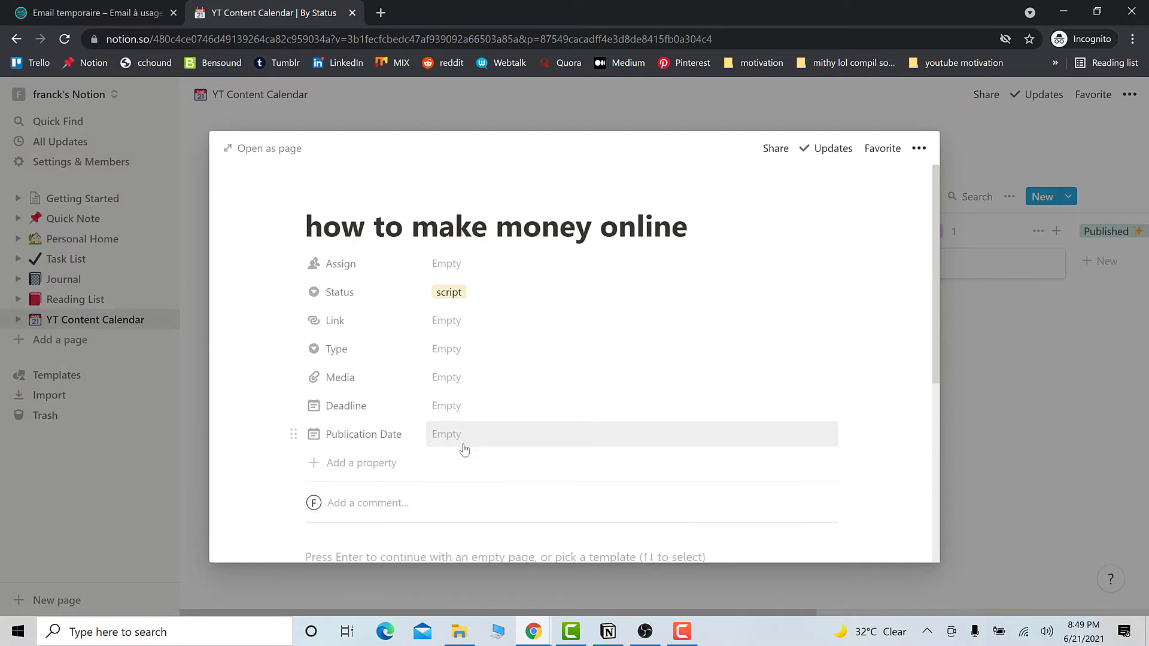
pyautogui.scroll(-5, 461, 447)
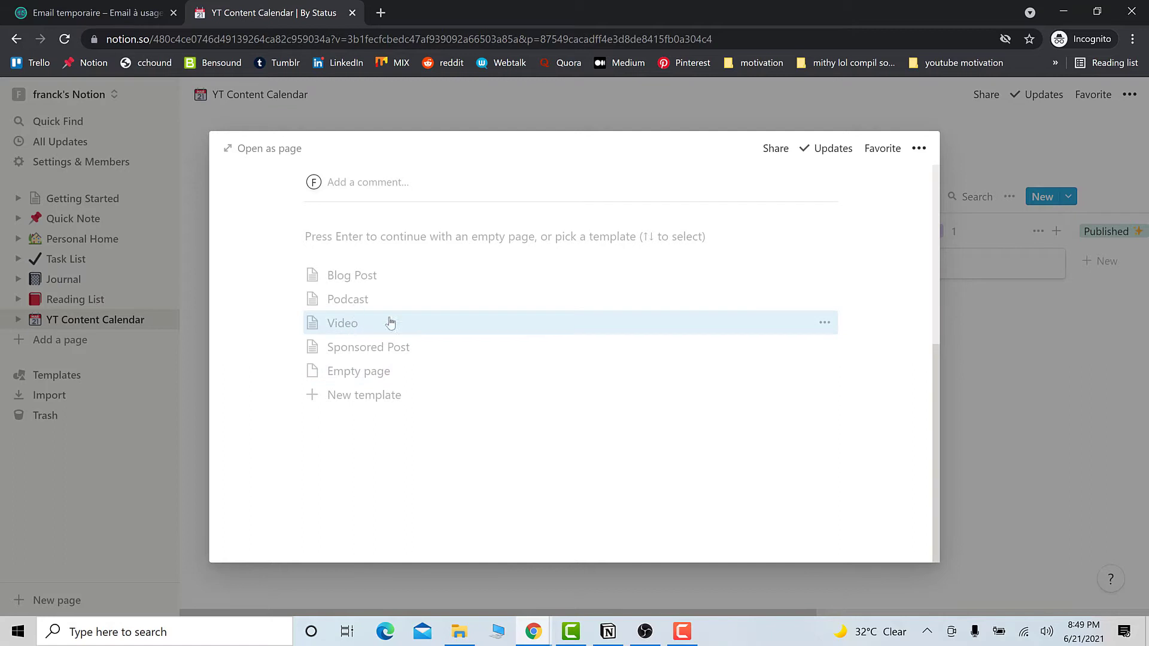
pyautogui.click(1004, 428)
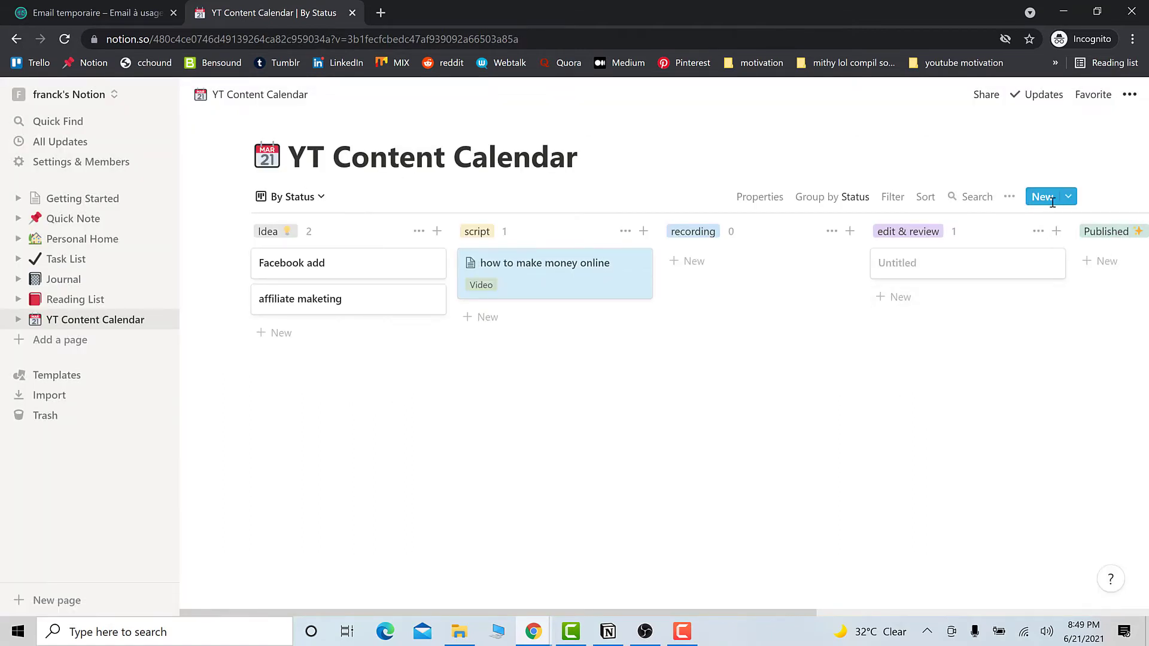
# Create a new board card template named 'YT template' and paste the video script into it.
pyautogui.click(1068, 198)
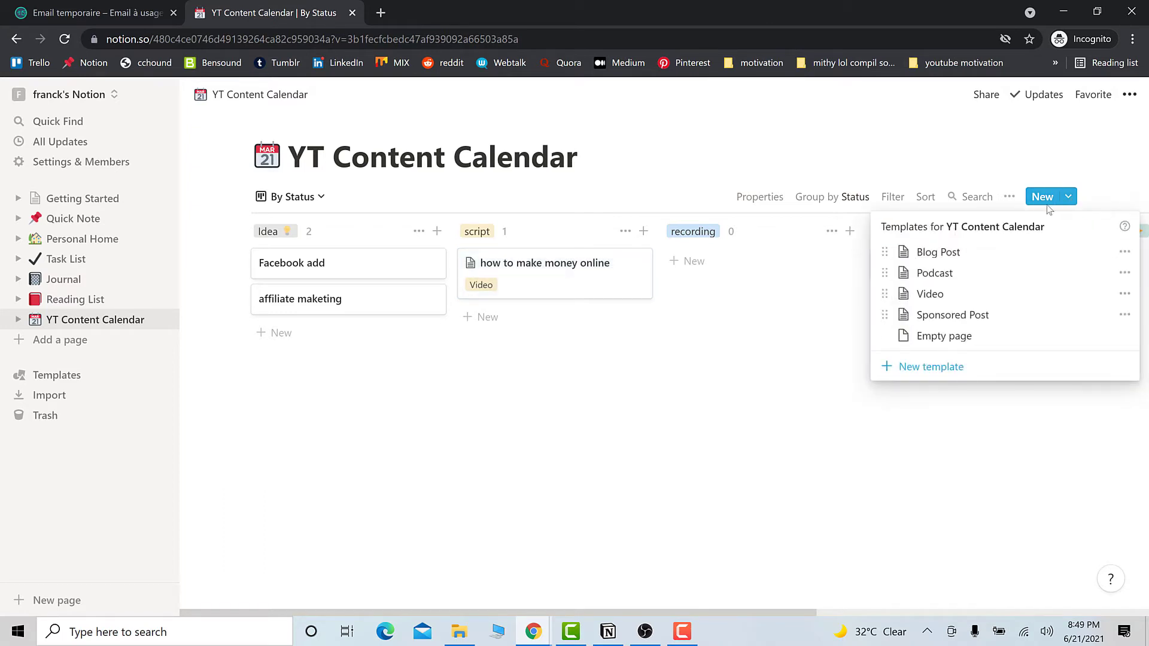
pyautogui.click(928, 367)
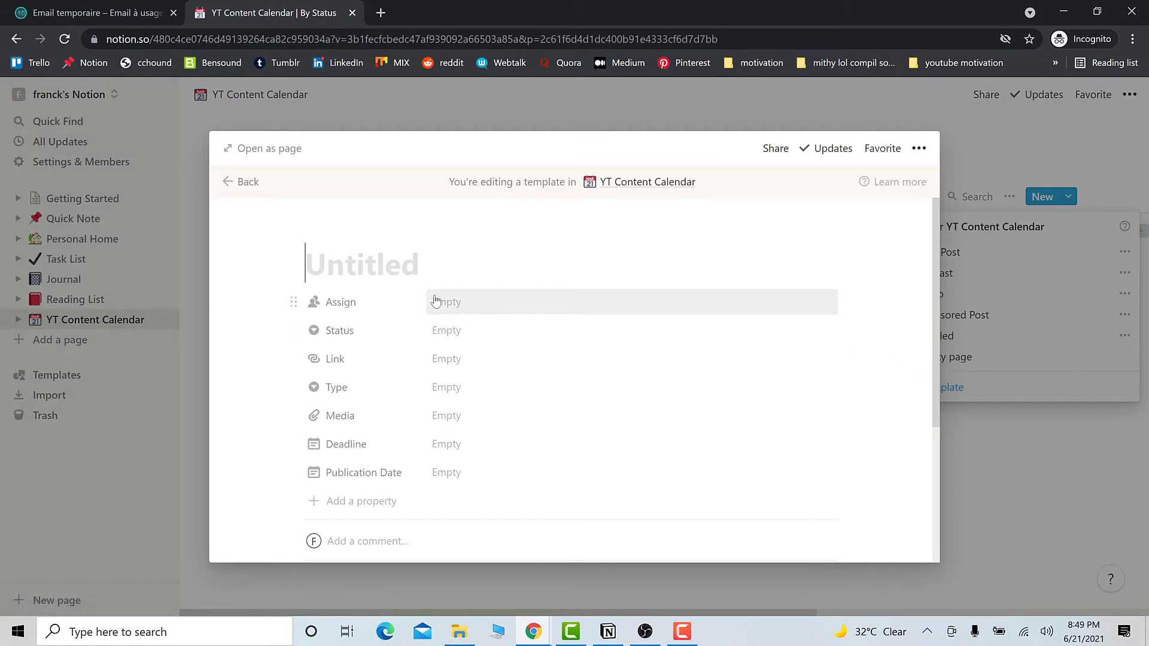
pyautogui.write('YT t')
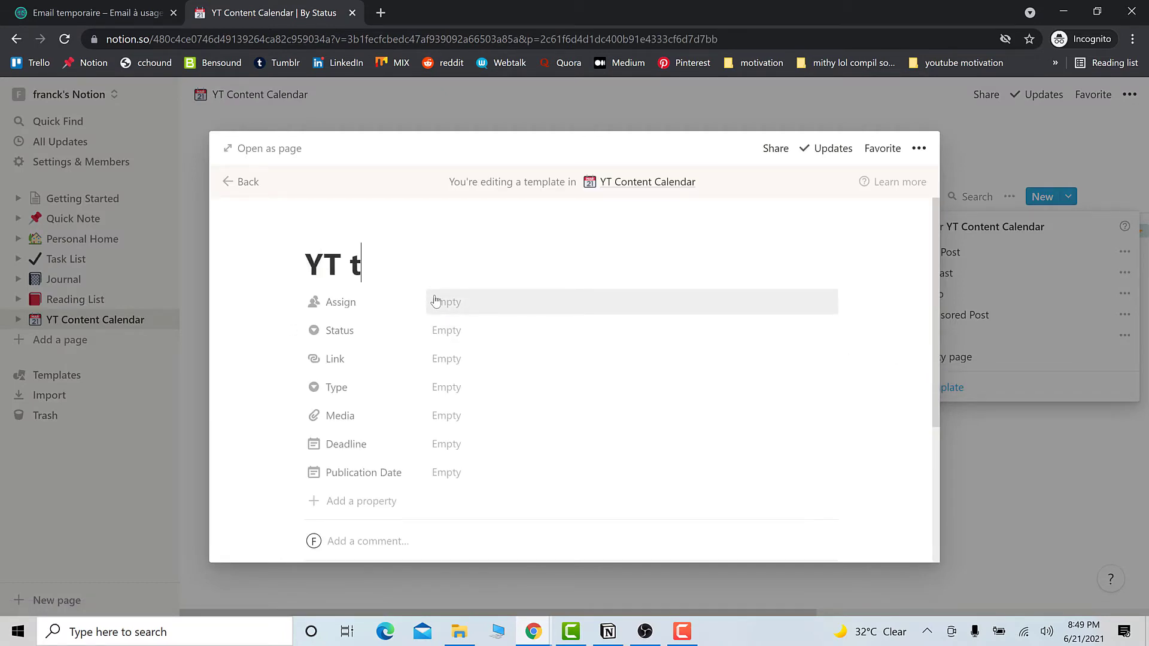
pyautogui.press('Return')
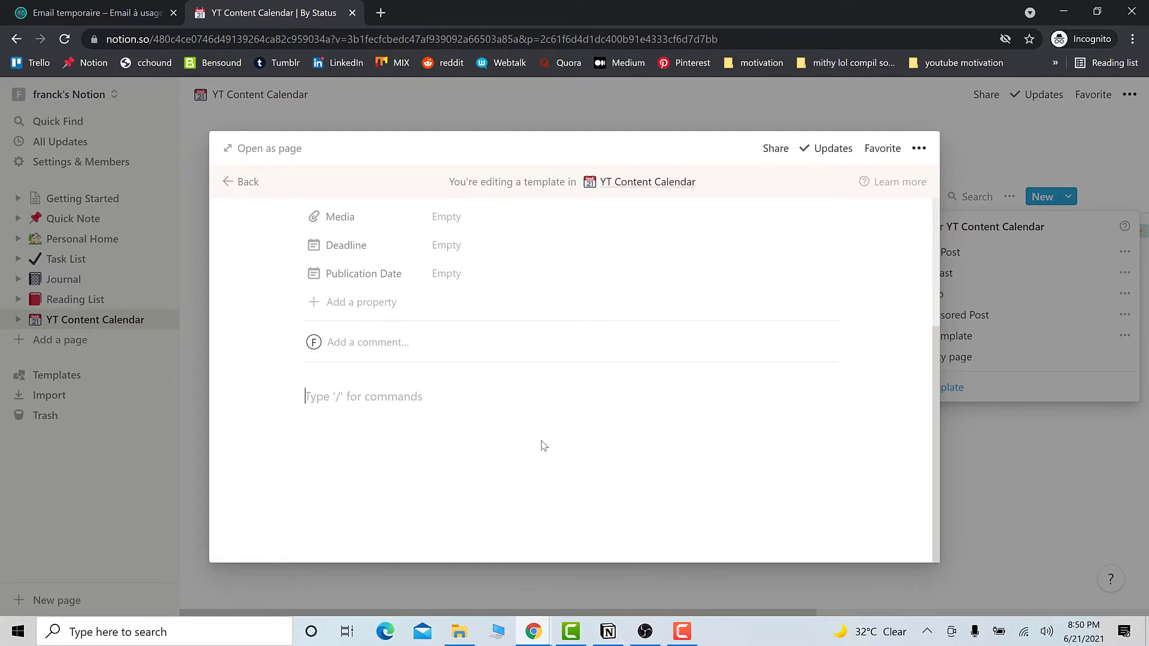
pyautogui.hotkey('ctrl', 'v')
# Check the pasted Hook-to-Call-to-action outline and close the template editor.
pyautogui.scroll(-3, 826, 406)
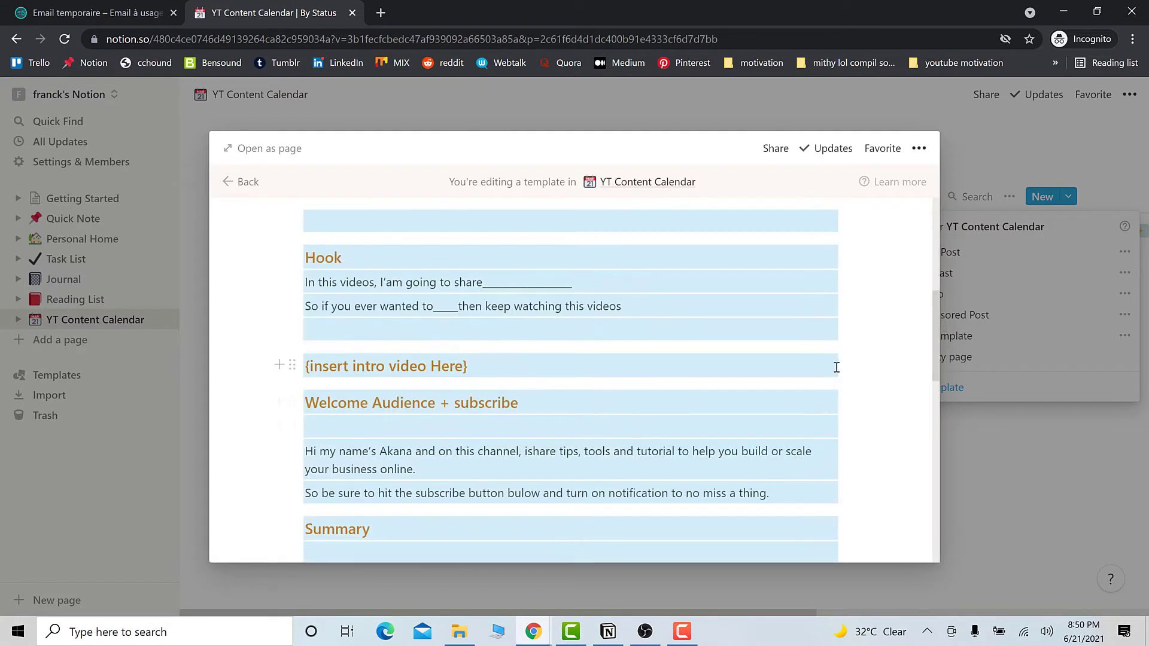
pyautogui.click(860, 366)
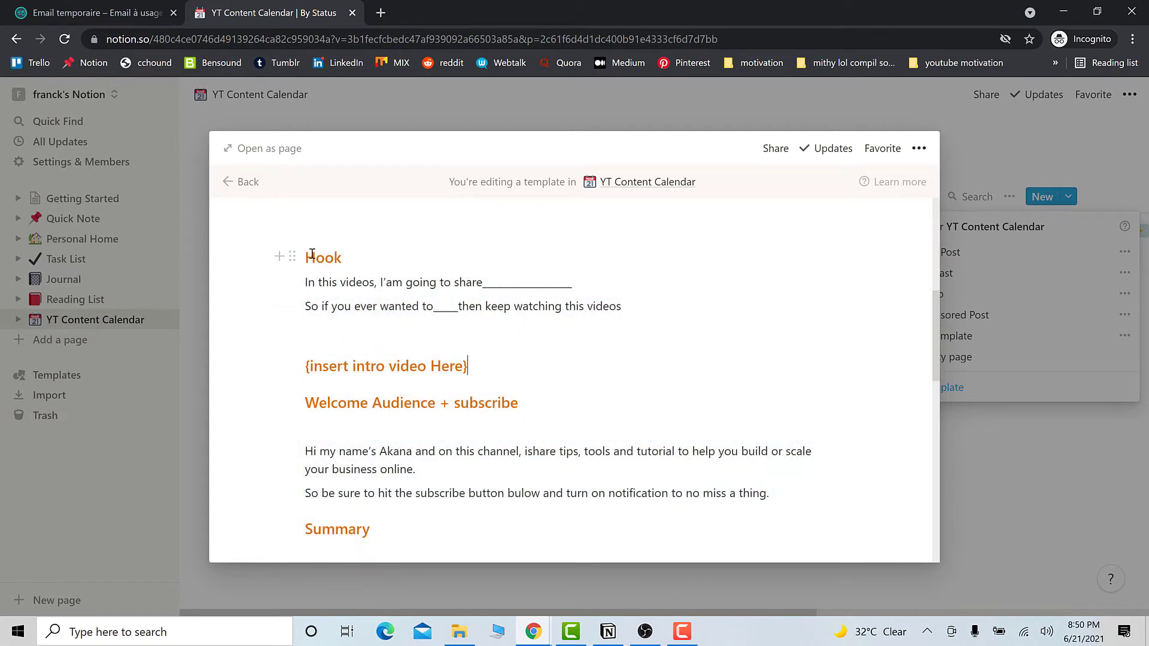
pyautogui.scroll(-15, 452, 443)
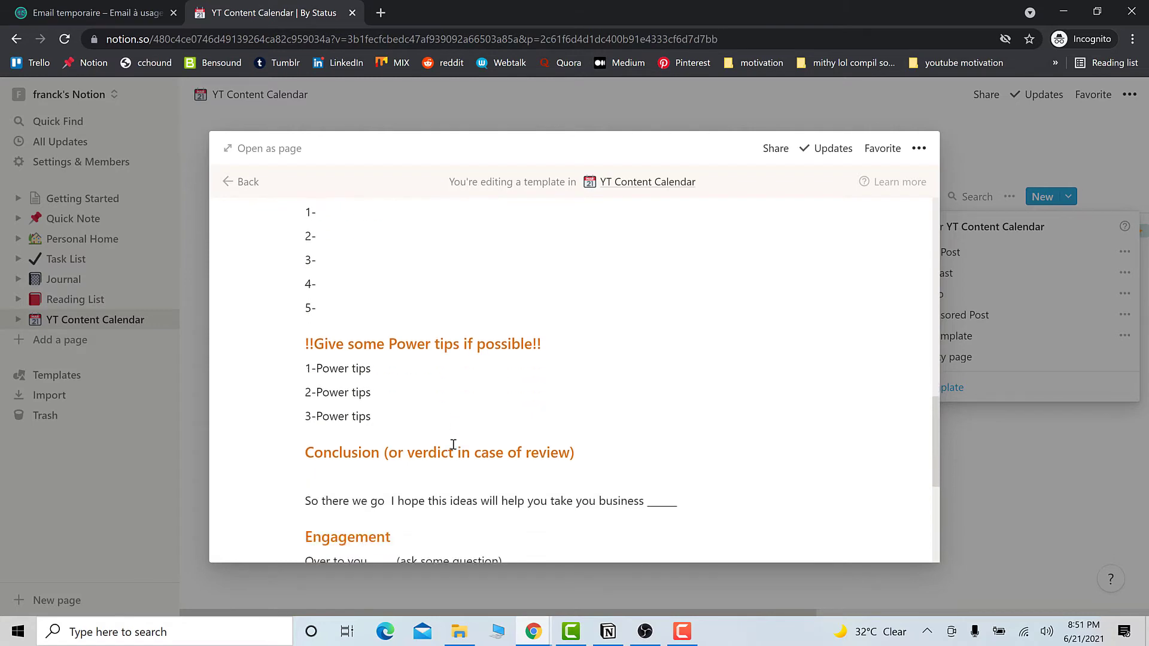
pyautogui.scroll(15, 518, 461)
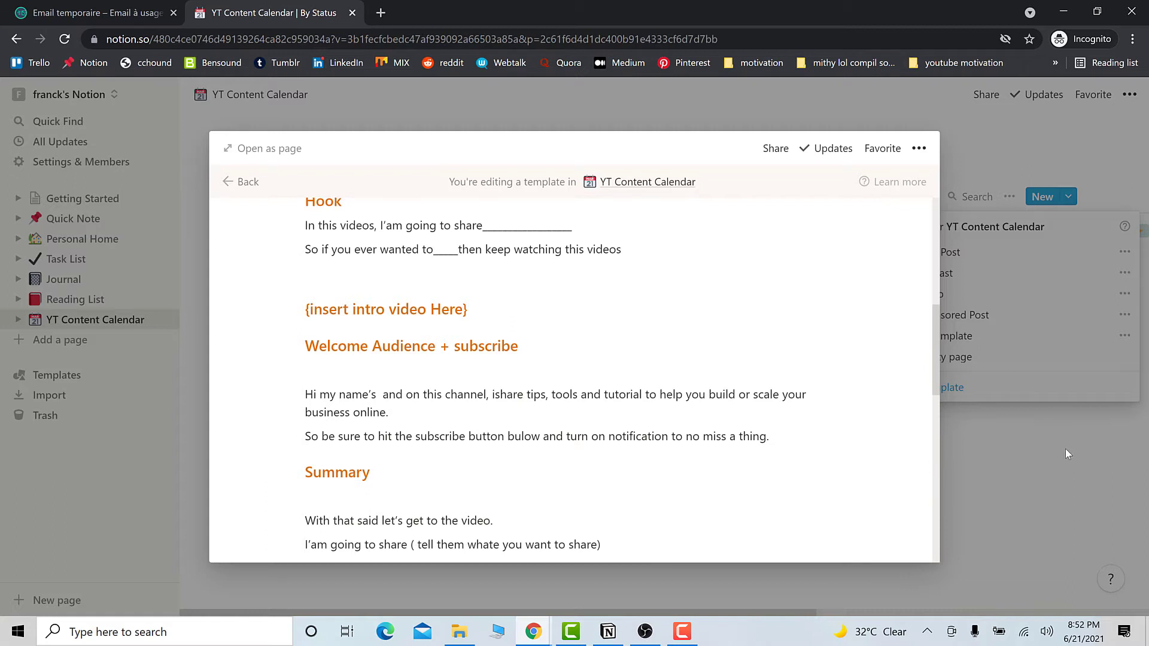
pyautogui.click(1048, 448)
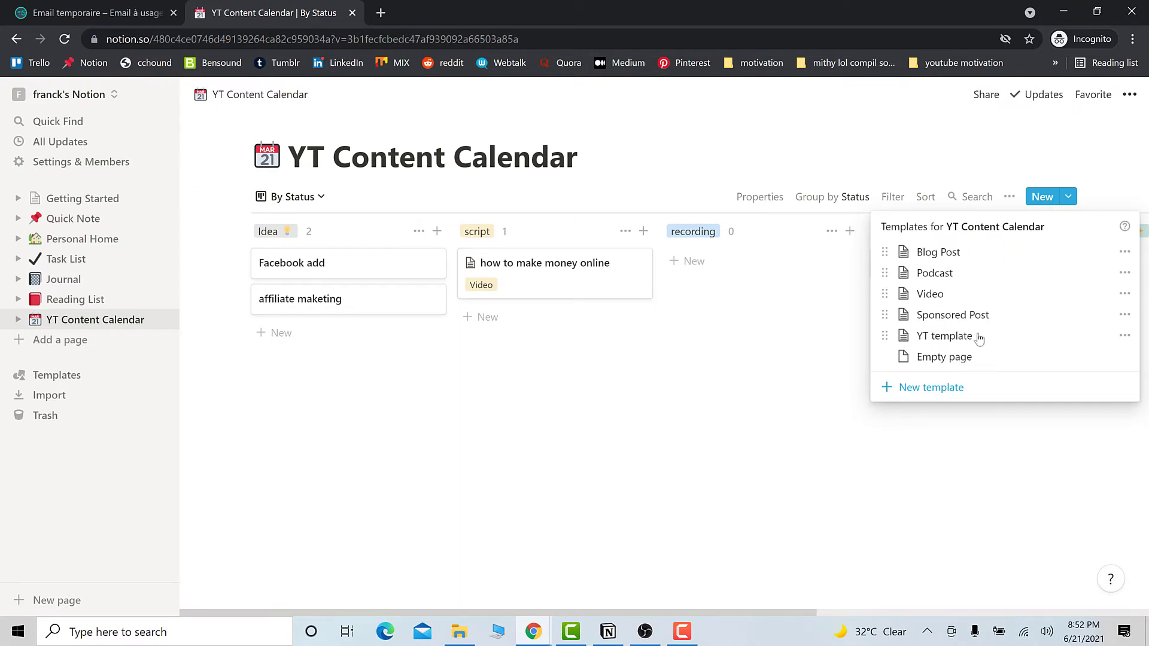
# Close the template list, then open and skim the 'how to make money online' card before returning.
pyautogui.click(475, 400)
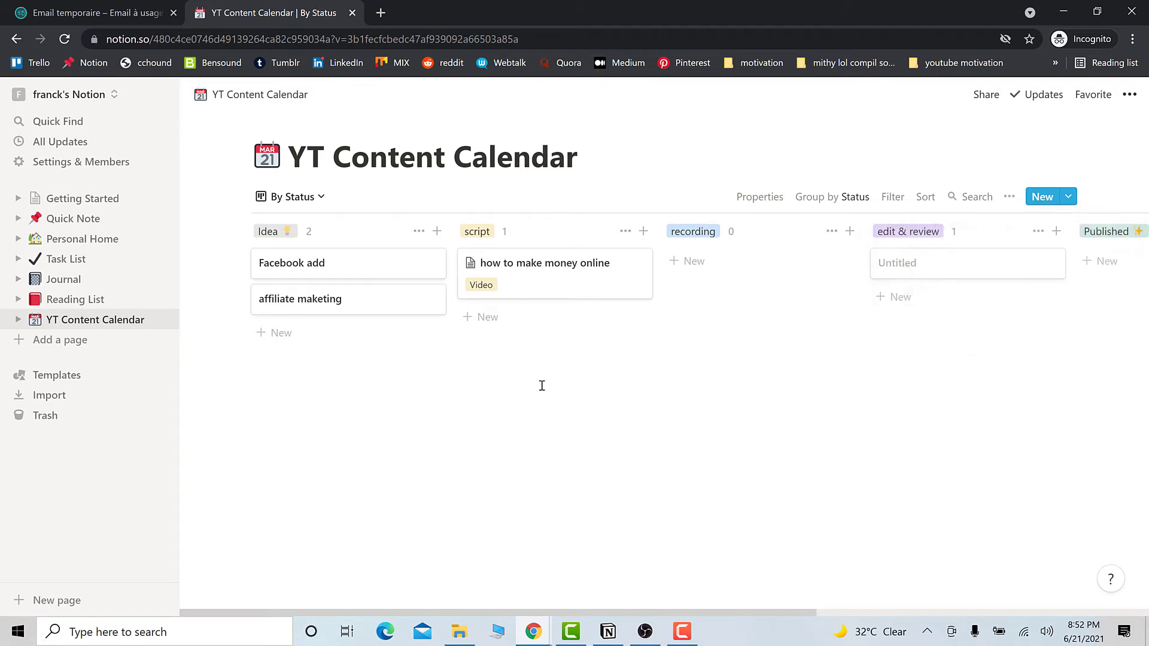
pyautogui.click(541, 275)
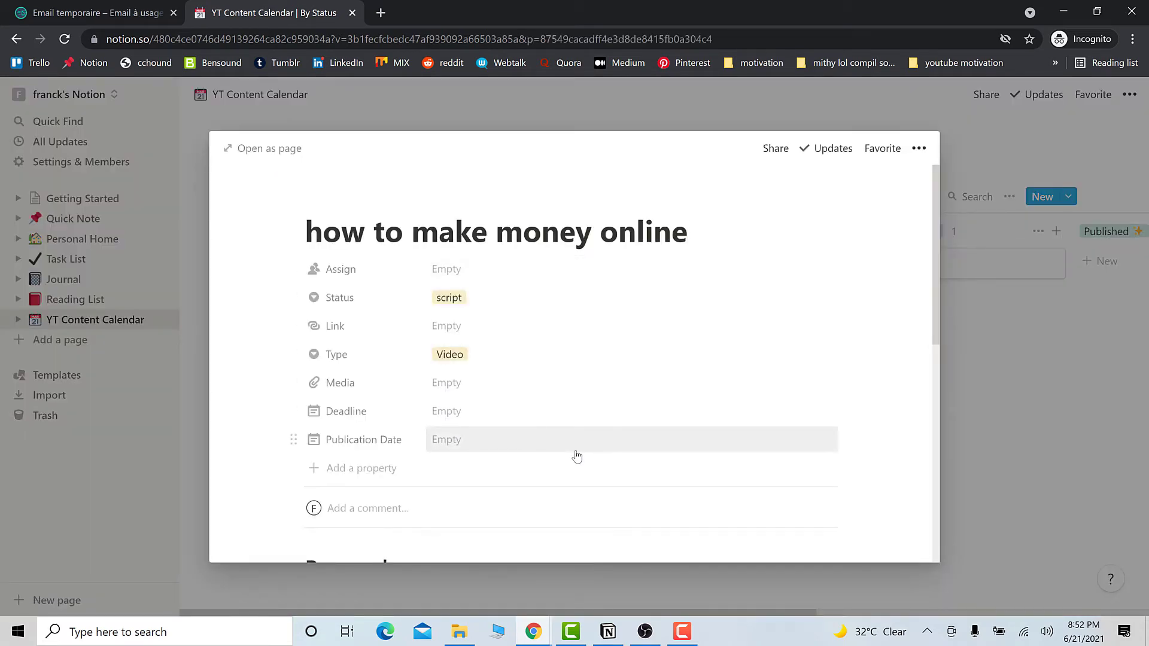
pyautogui.scroll(-6, 577, 456)
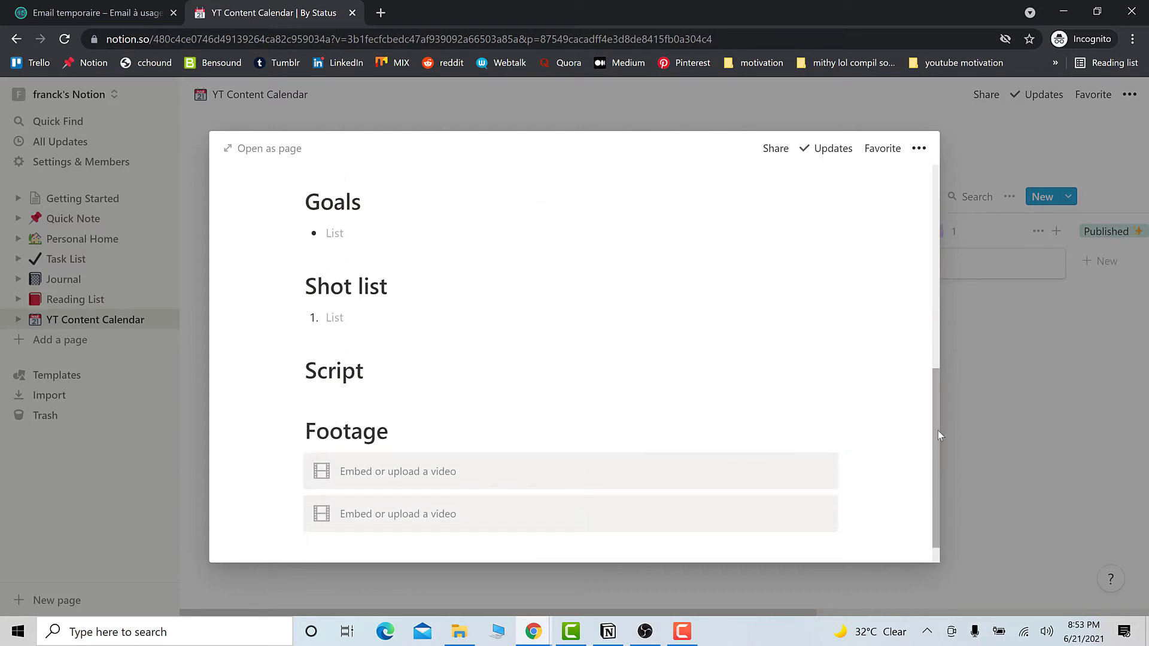
pyautogui.scroll(-1, 939, 430)
pyautogui.click(1025, 425)
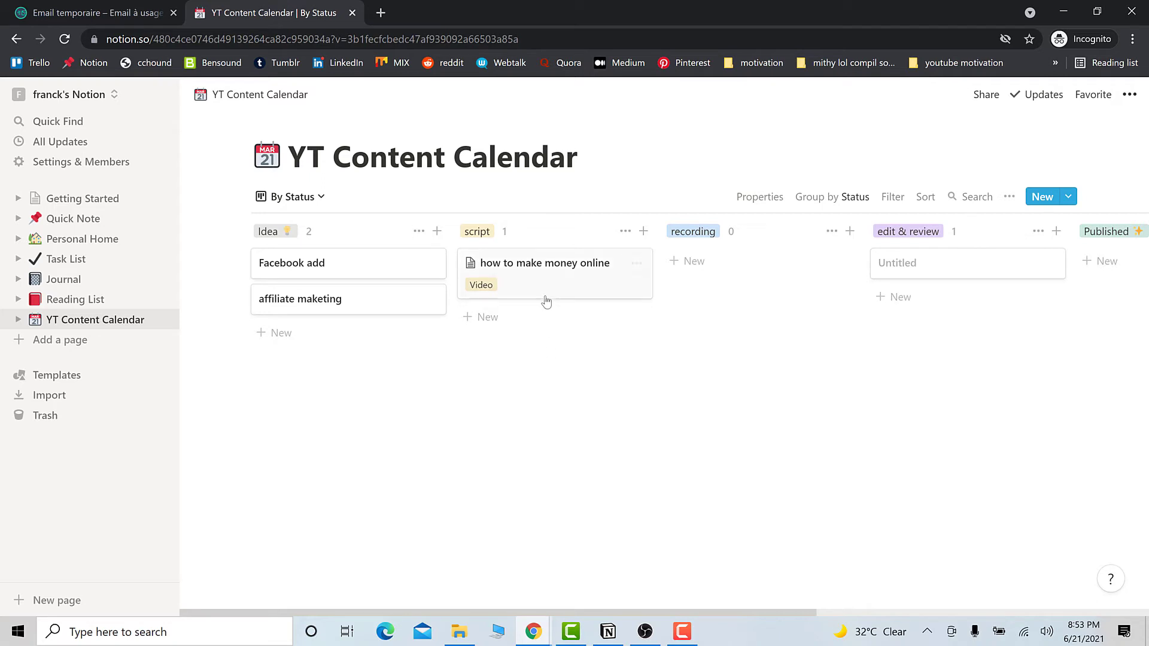
# Add a Checkbox property named 'script done' to the 'how to make money online' card.
pyautogui.click(544, 271)
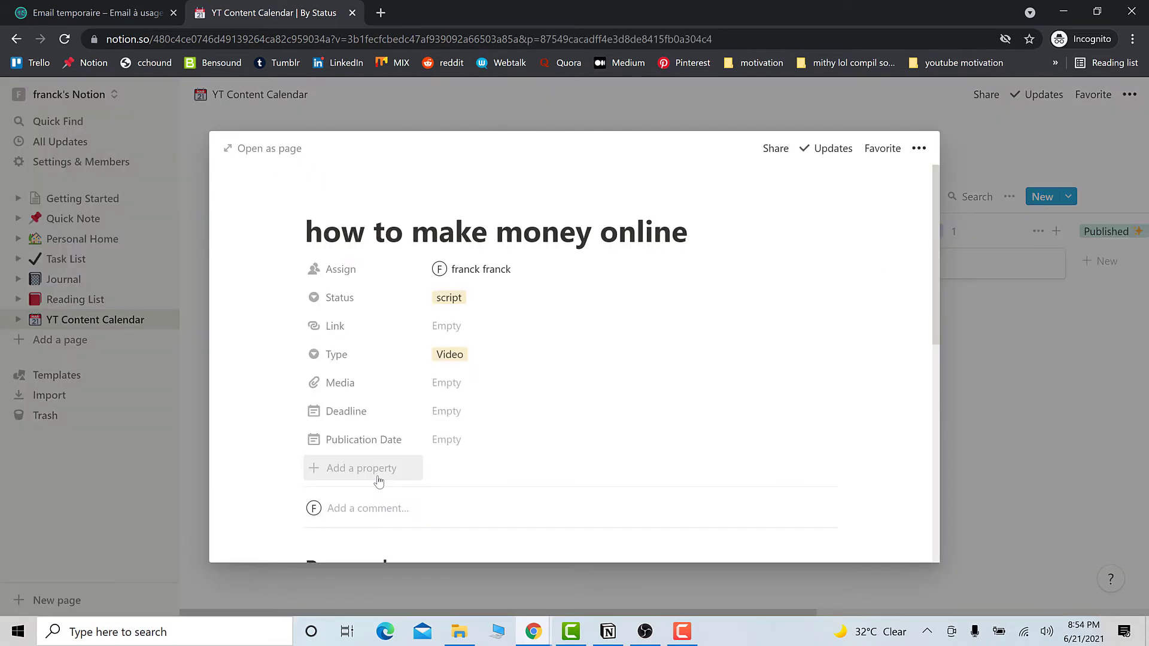
pyautogui.scroll(-2, 377, 479)
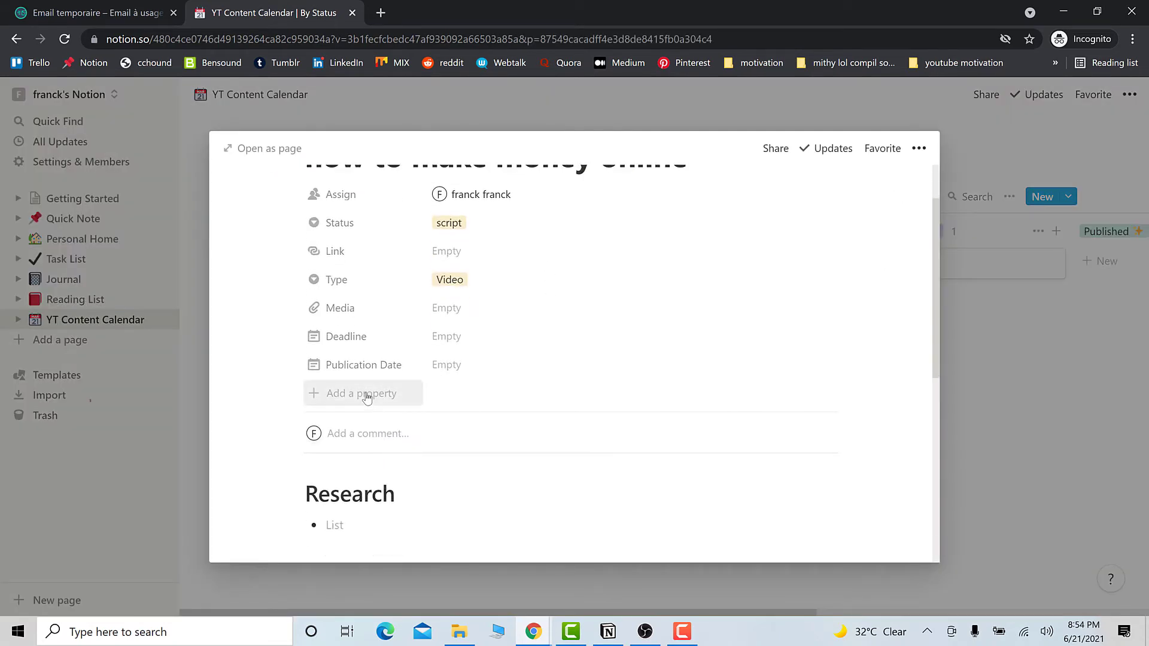
pyautogui.click(367, 395)
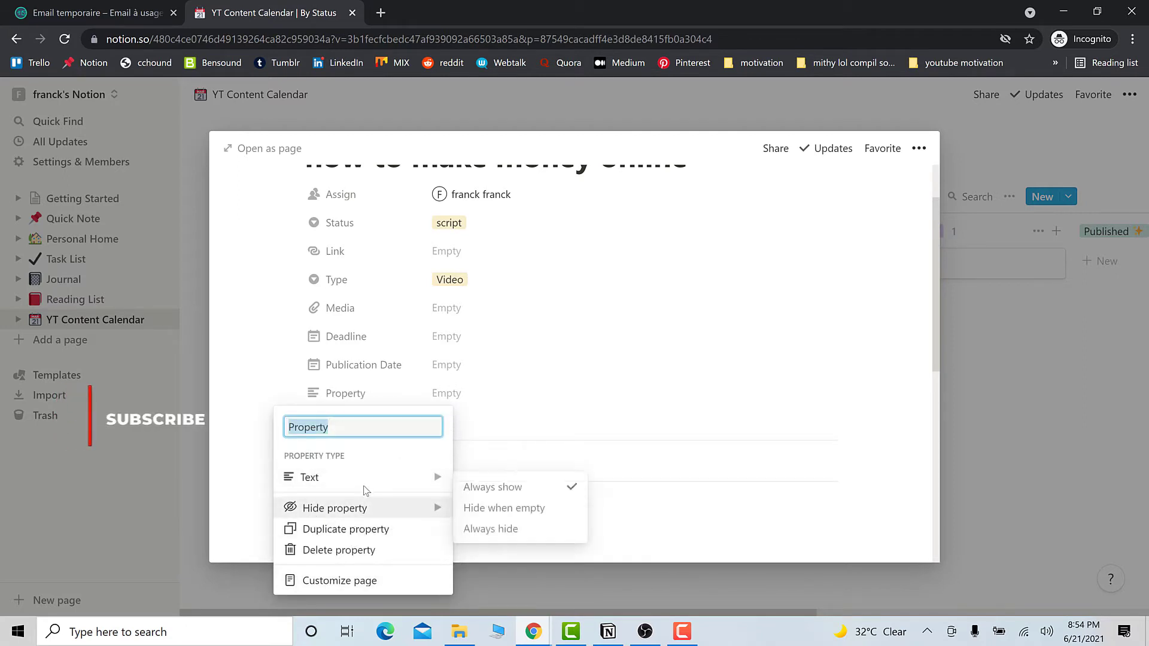
pyautogui.moveTo(372, 479)
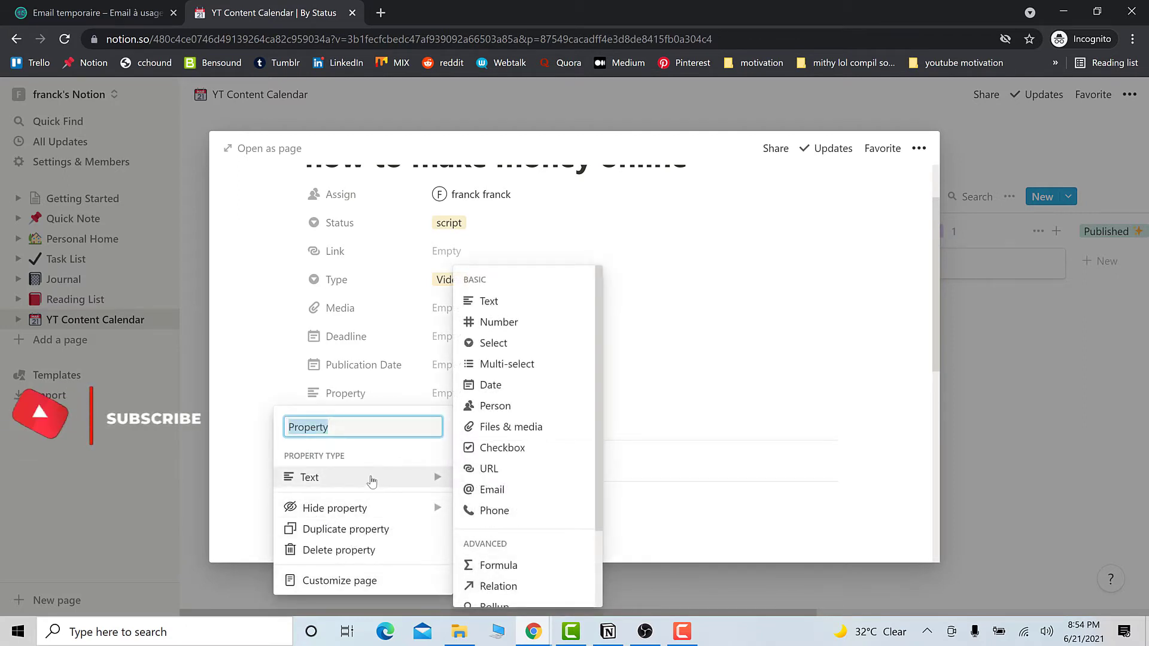
pyautogui.click(510, 453)
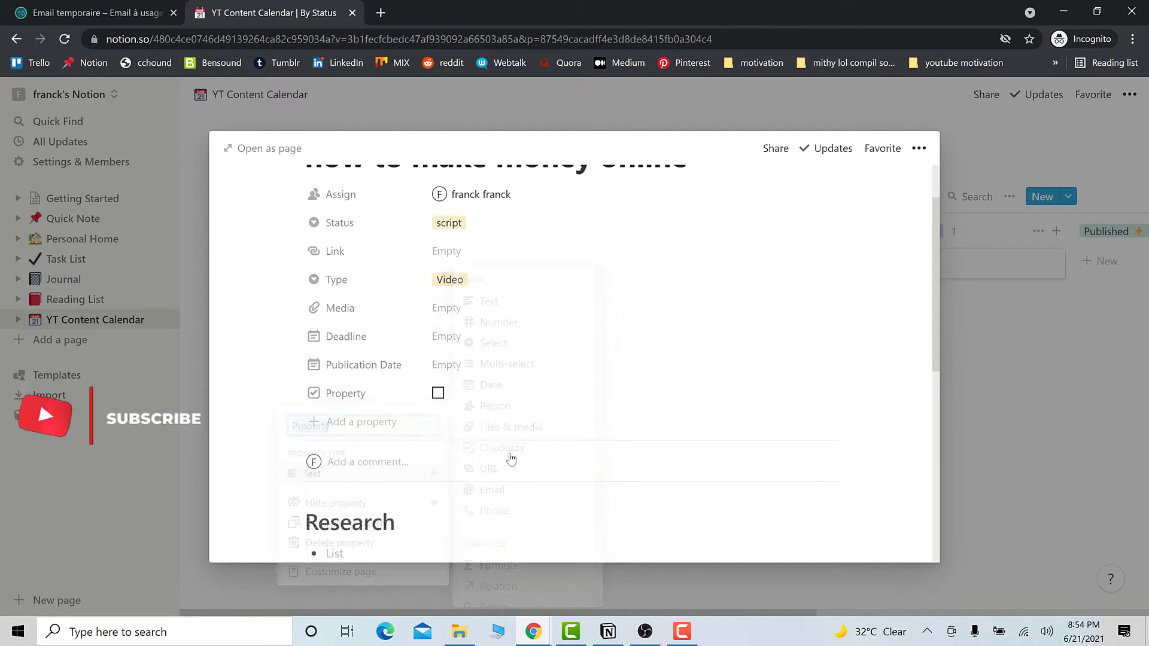
pyautogui.click(347, 401)
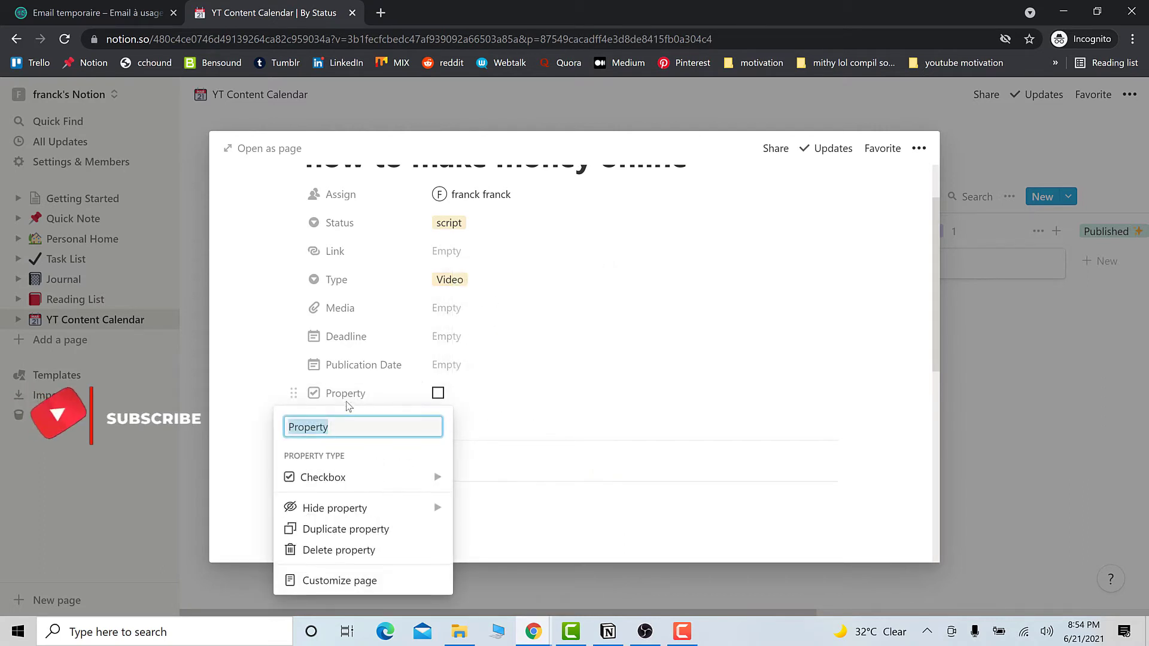
pyautogui.write('script done')
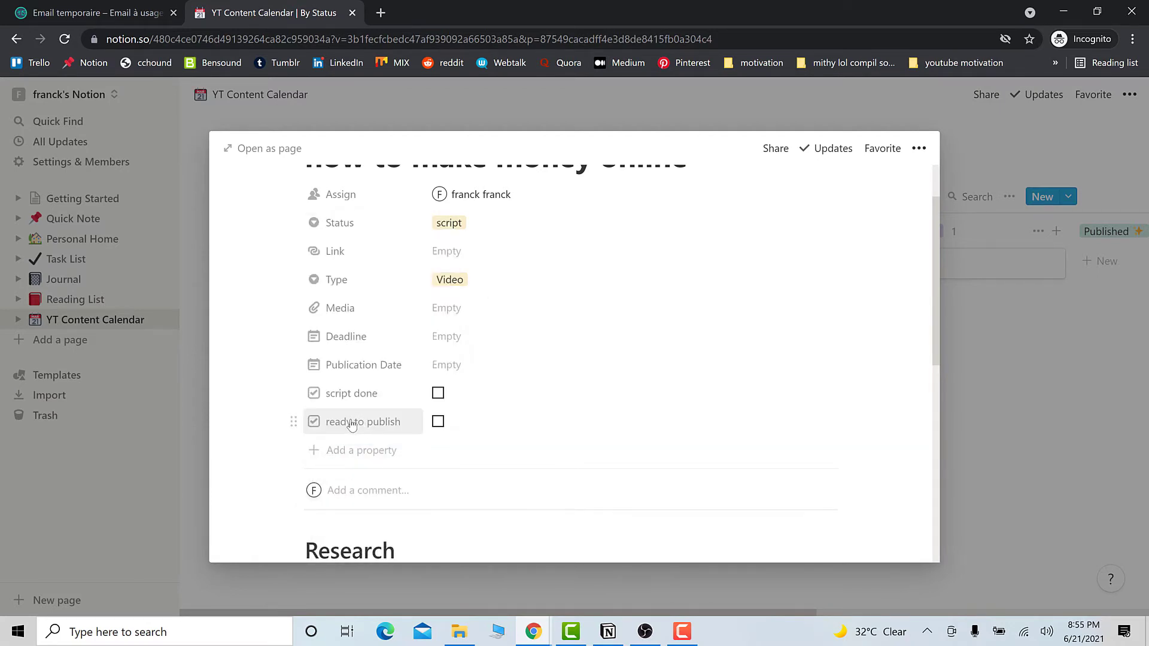
pyautogui.press('Escape')
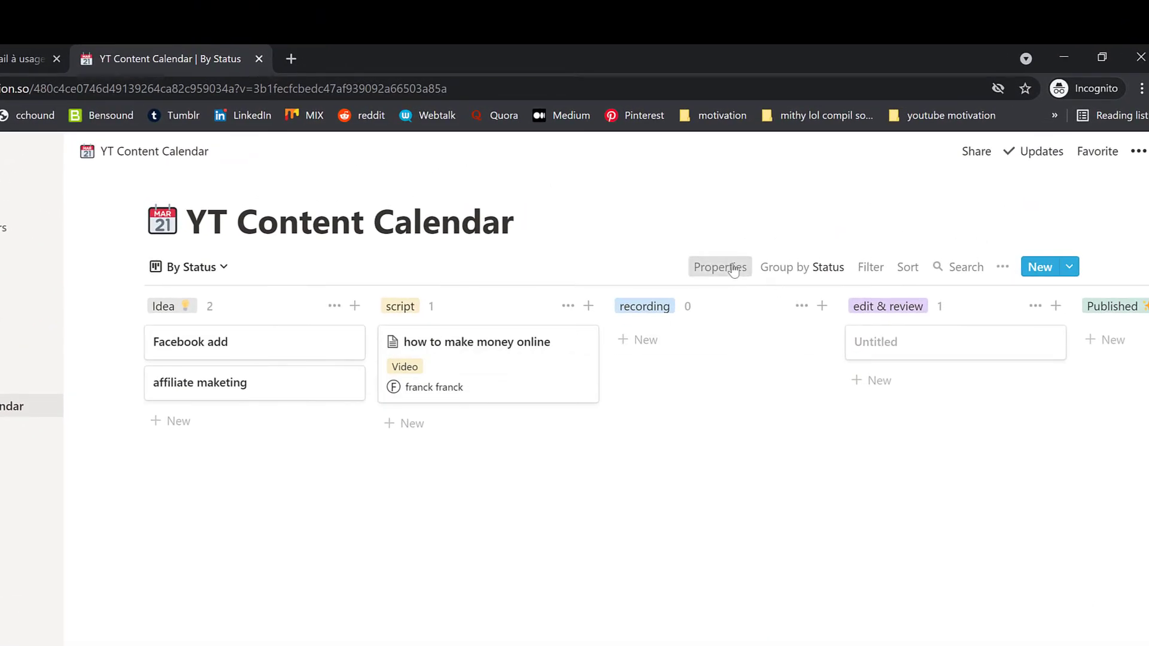
# Hide Type and Assign on board cards and show the 'ready to publish' and 'script done' checkboxes.
pyautogui.click(732, 267)
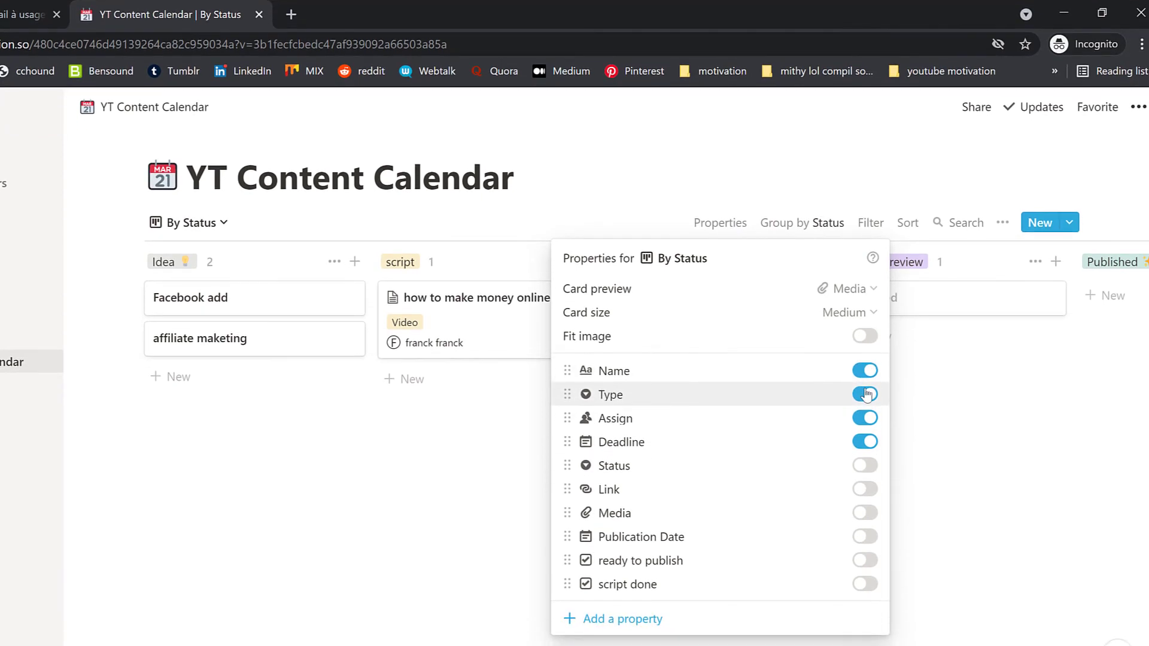
pyautogui.click(866, 398)
pyautogui.click(871, 422)
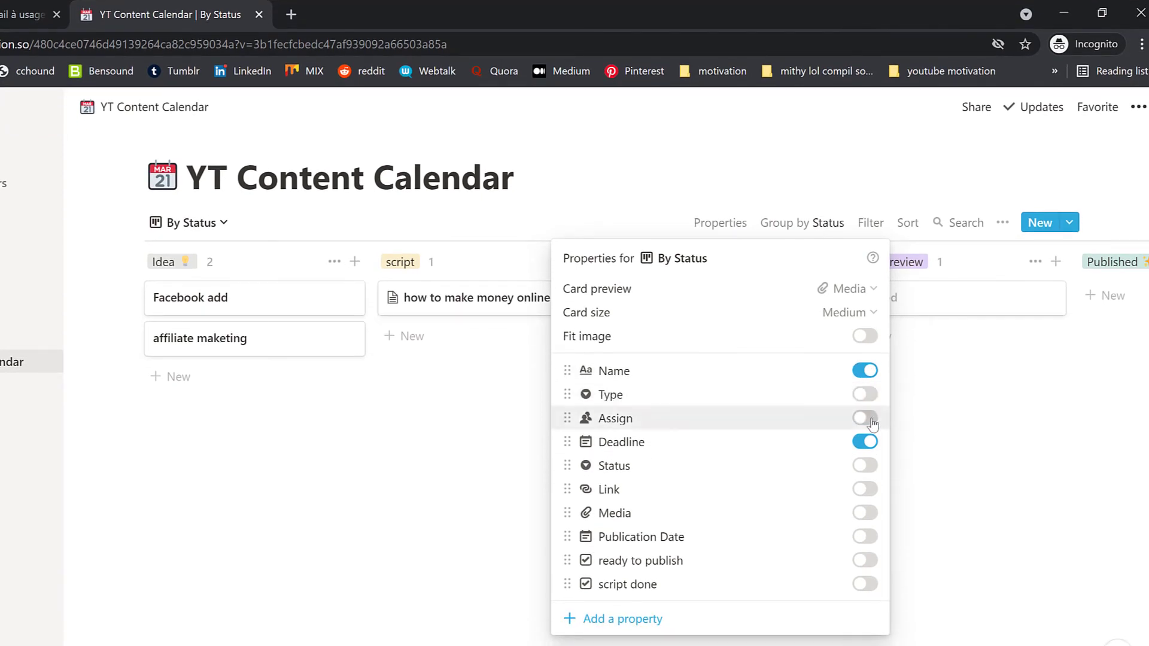
pyautogui.click(865, 560)
pyautogui.click(865, 584)
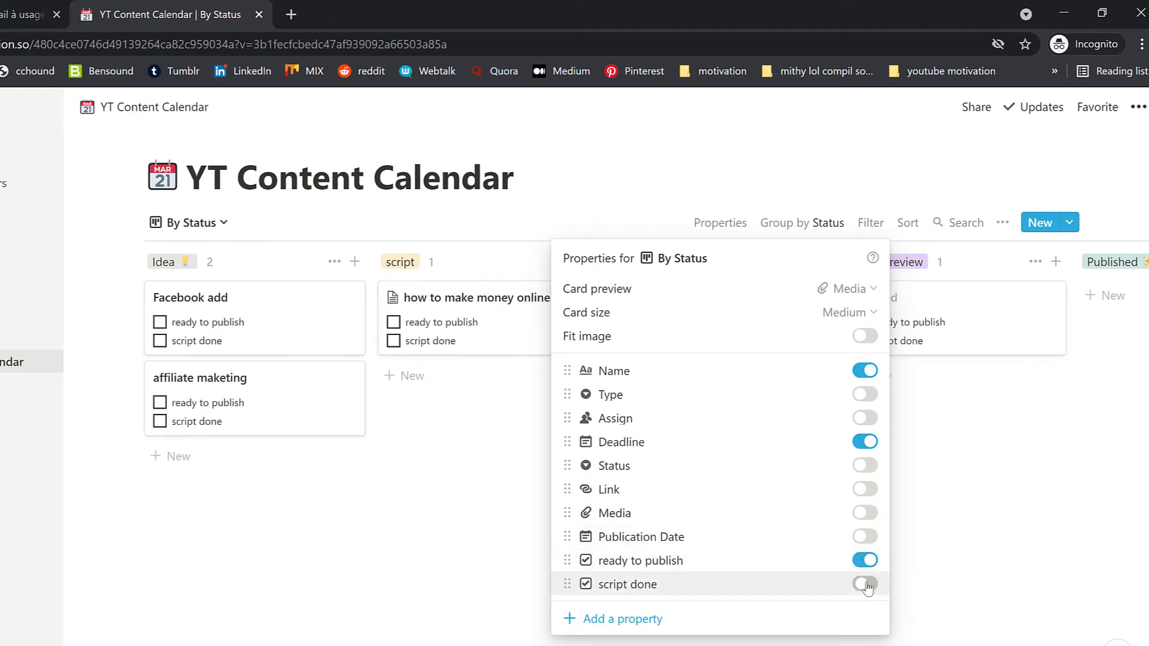
pyautogui.click(418, 442)
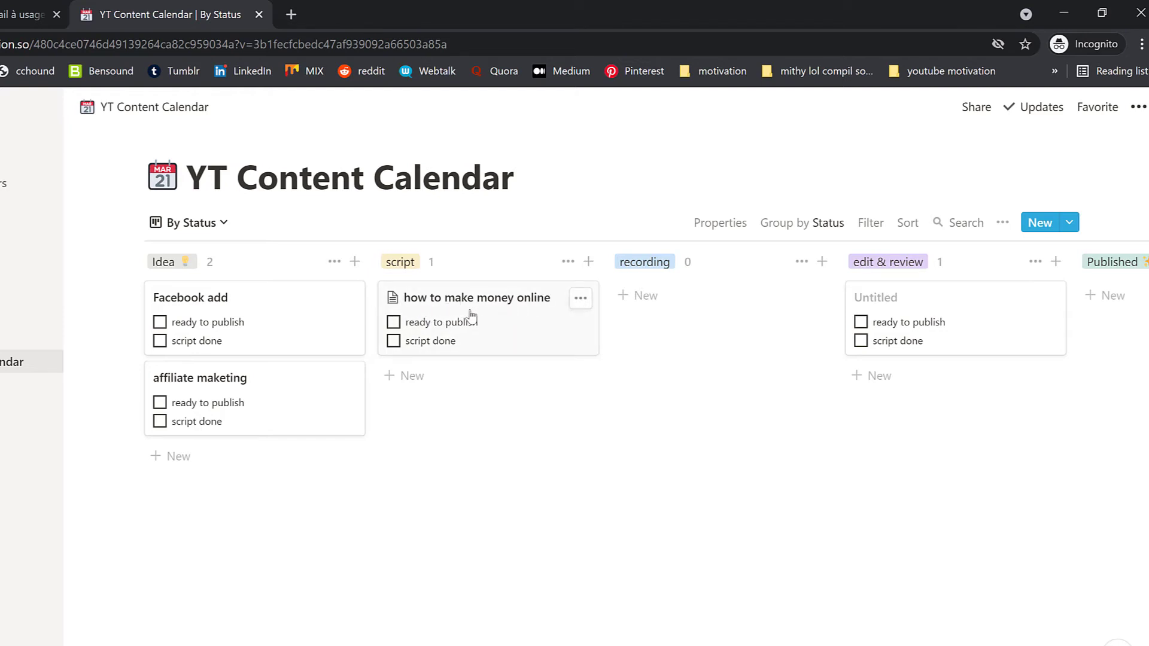
# Tick 'script done' on the 'how to make money online' card, leaving 'ready to publish' unticked.
pyautogui.click(393, 323)
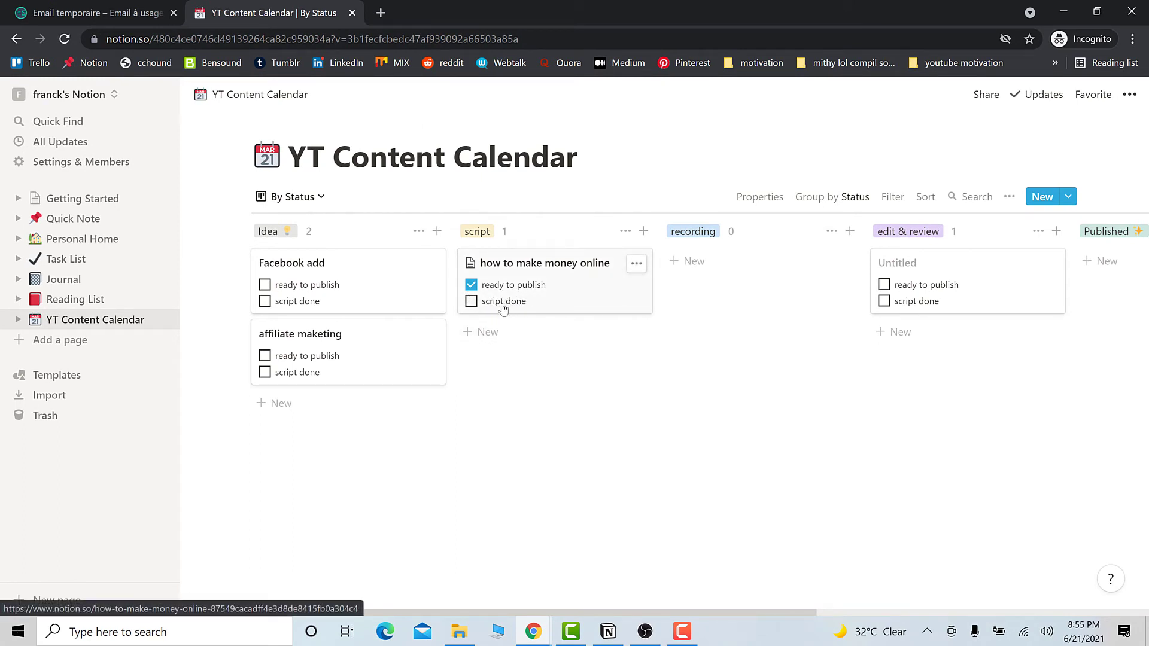
pyautogui.click(471, 285)
pyautogui.click(471, 302)
# Move 'how to make money online' into edit & review and tick its 'ready to publish', then Untitled's.
pyautogui.moveTo(515, 283); pyautogui.dragTo(730, 285)
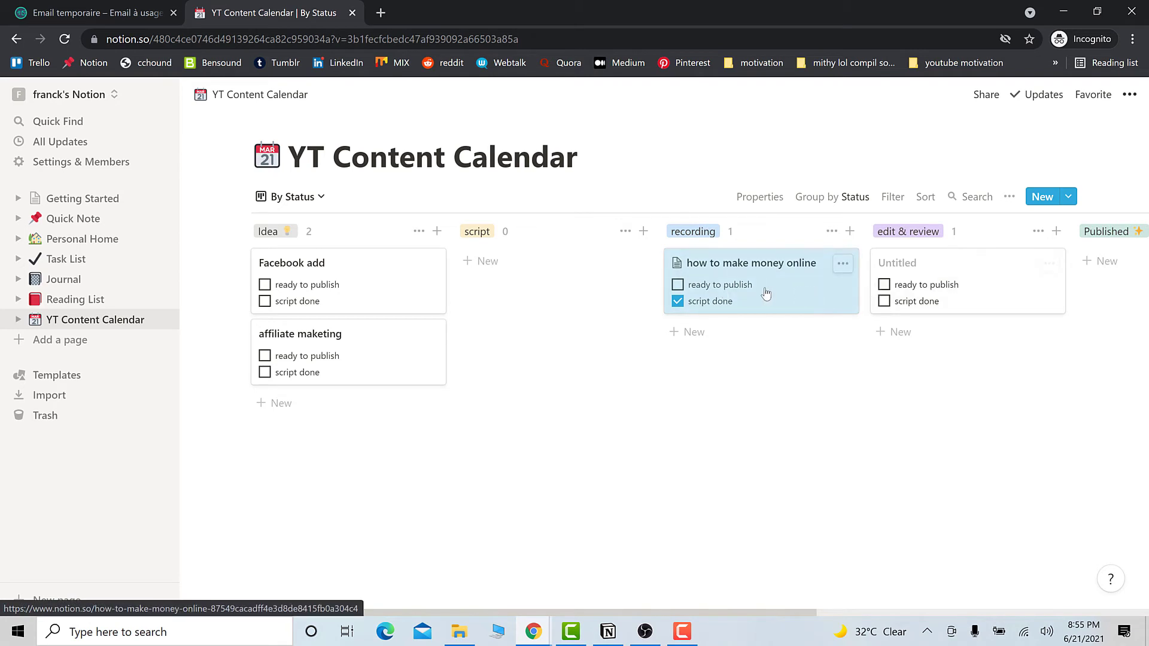
pyautogui.click(884, 285)
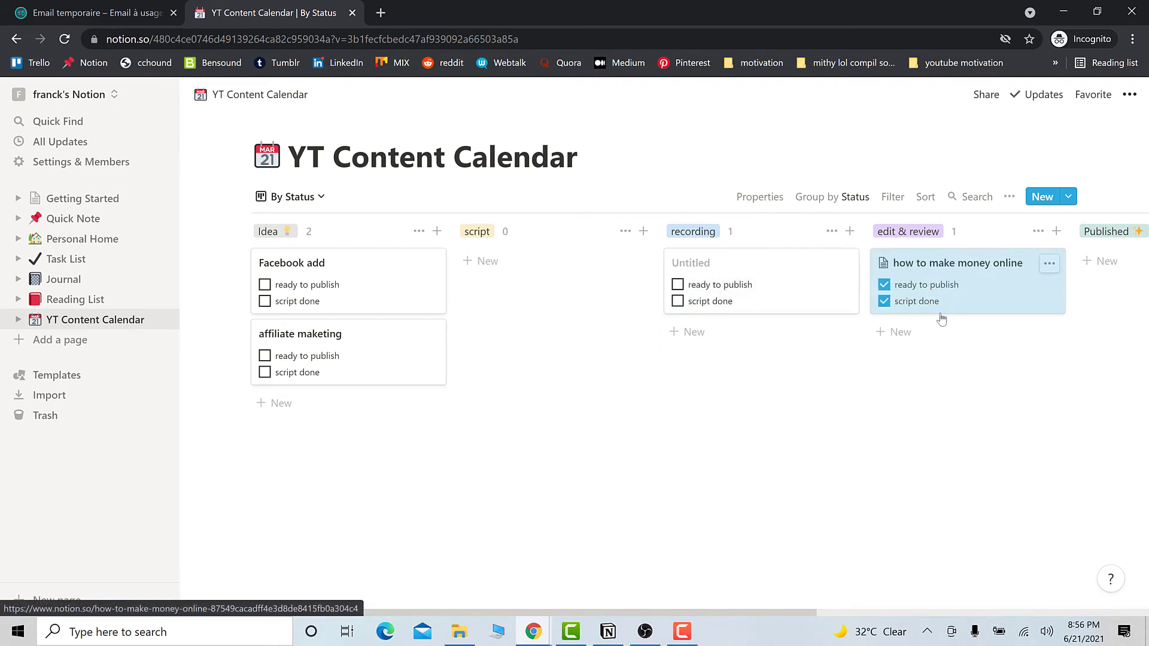
pyautogui.click(858, 397)
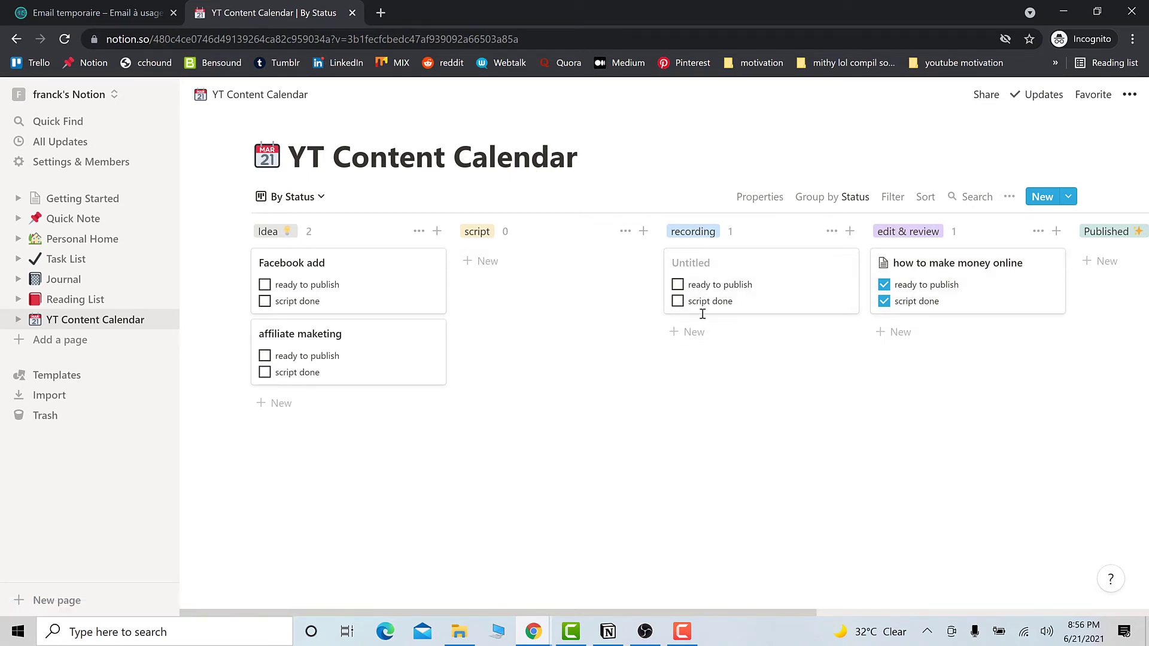
pyautogui.click(677, 284)
pyautogui.hscroll(3, 615, 372)
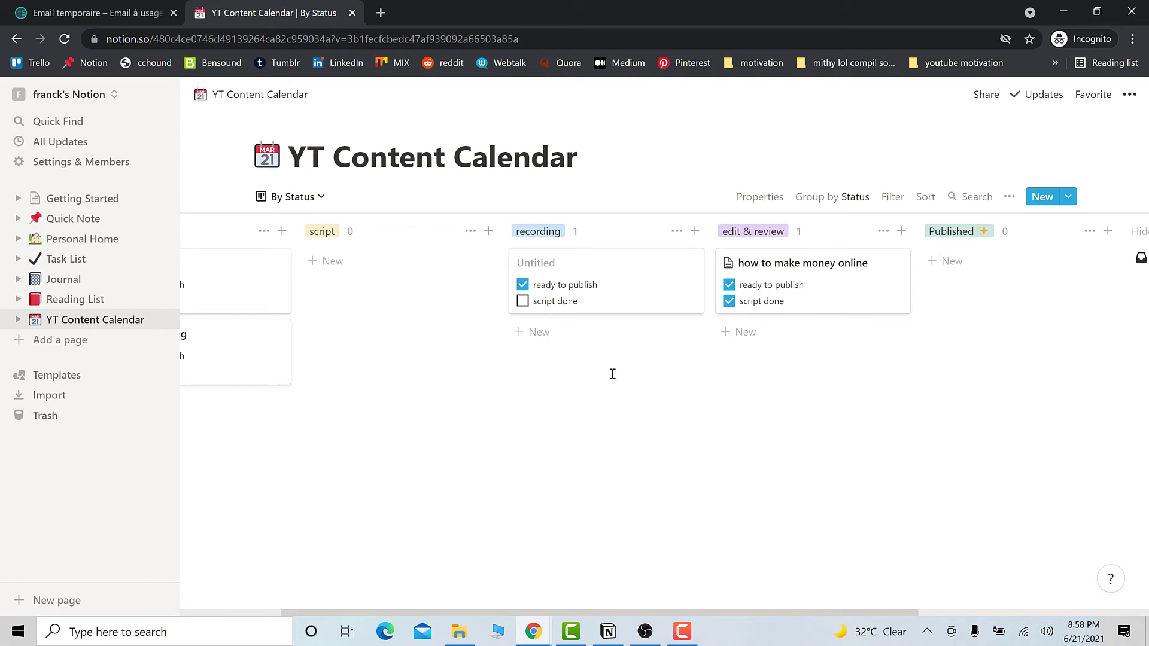
pyautogui.hscroll(-3, 613, 374)
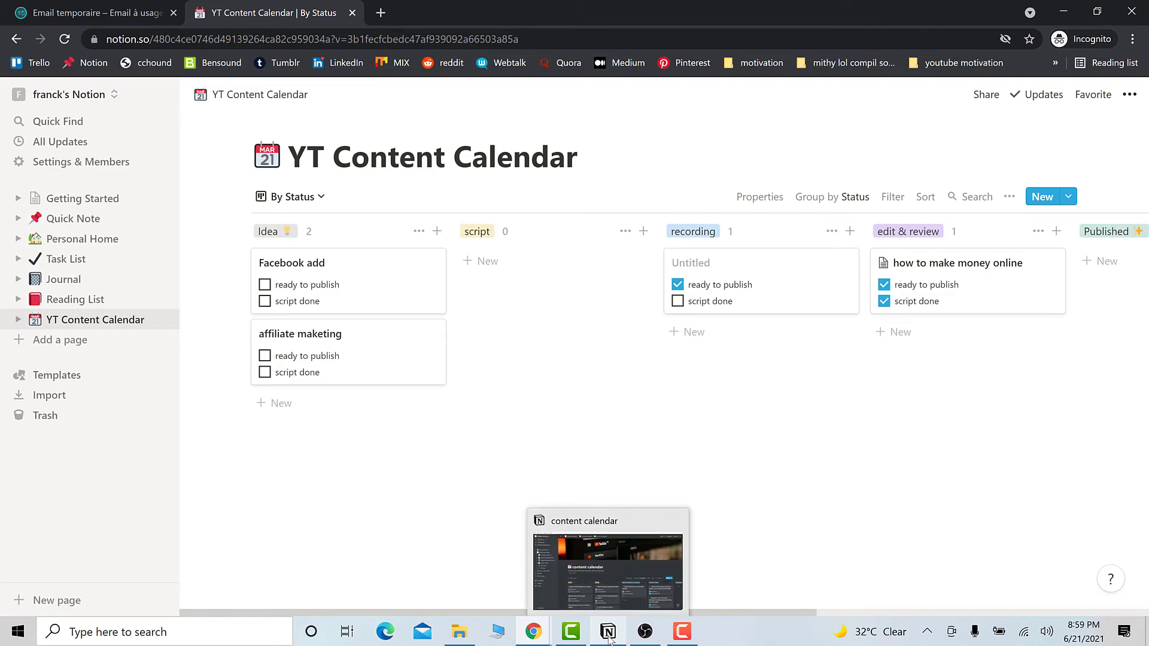
# In the desktop app's content calendar, start a Hello welcome line under 'Tell them what to do next'.
pyautogui.click(609, 638)
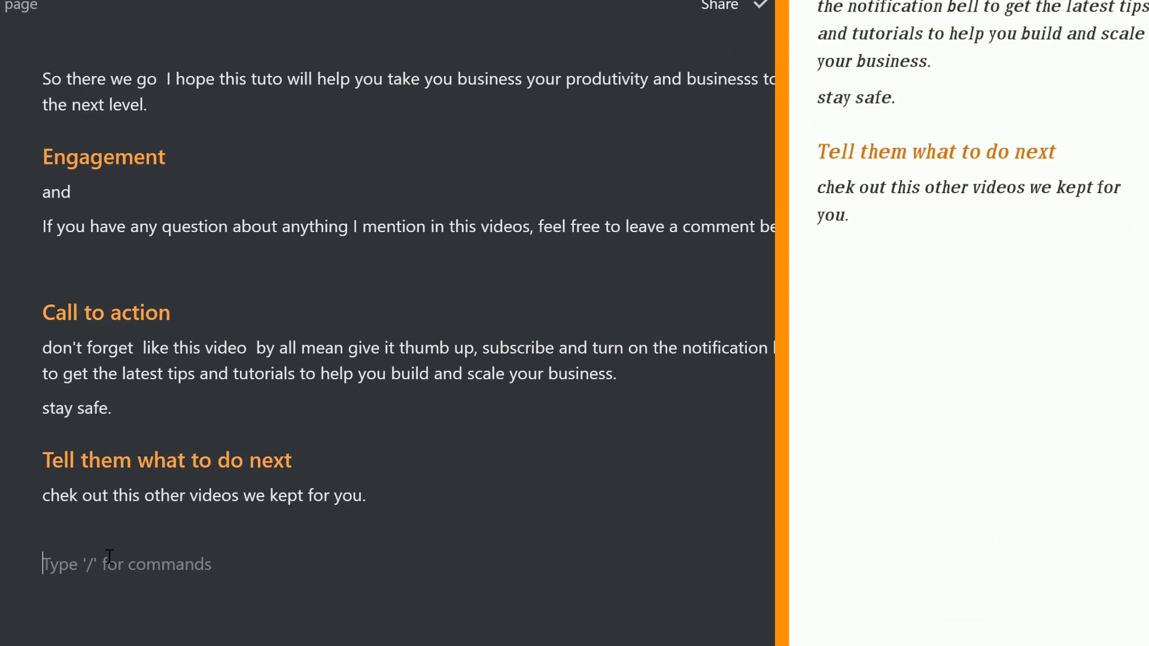
pyautogui.click(971, 242)
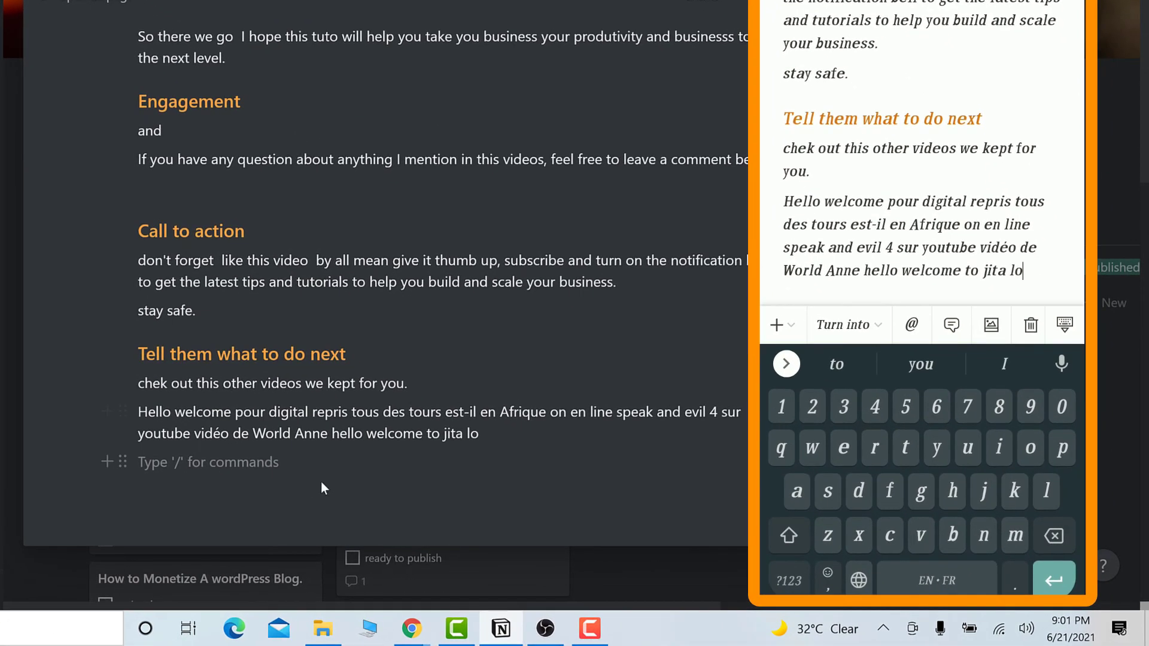
# Add a row of emojis below the Hello welcome paragraph, then go back to the Chrome YT Content Calendar board.
pyautogui.click(321, 482)
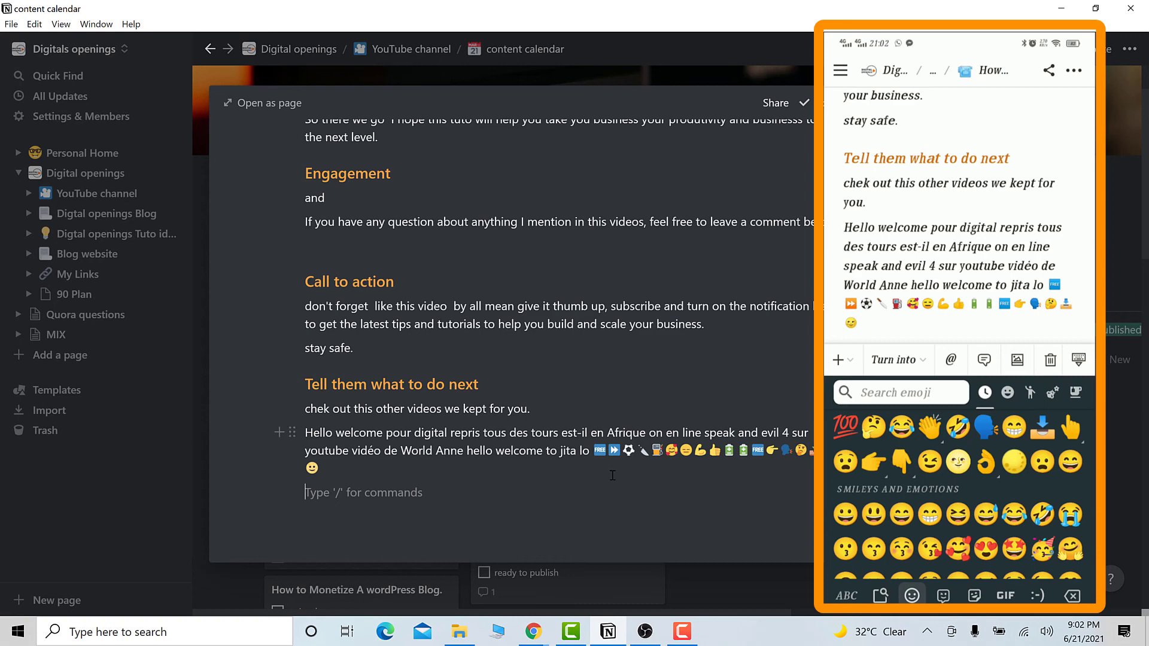
pyautogui.doubleClick(616, 457)
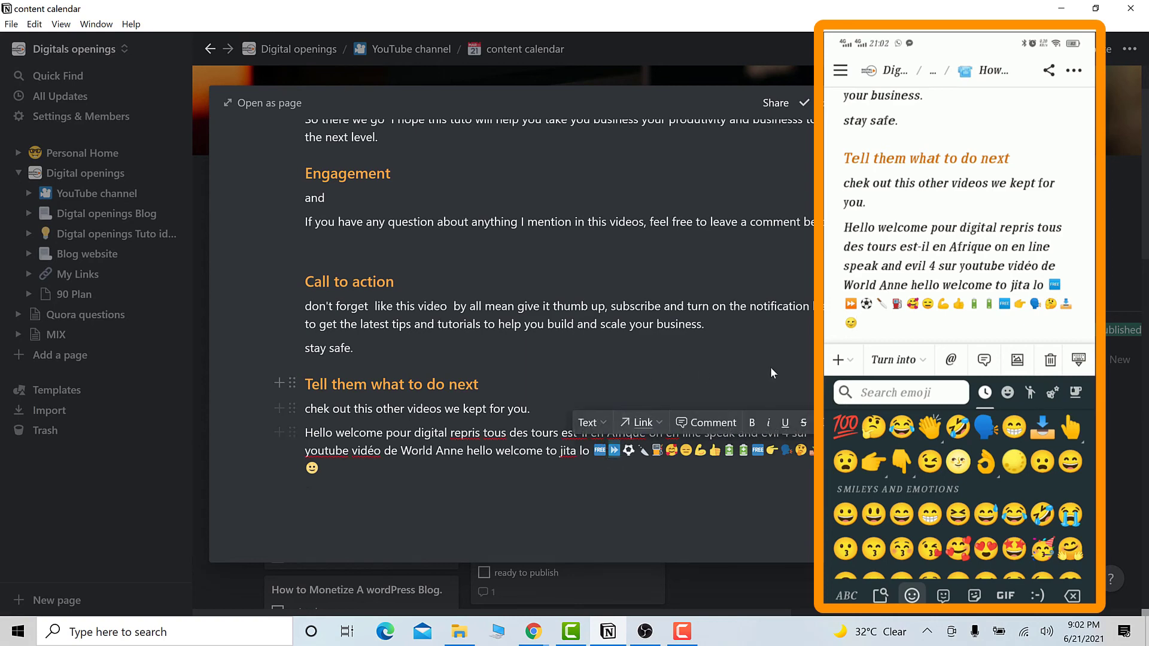
pyautogui.click(617, 479)
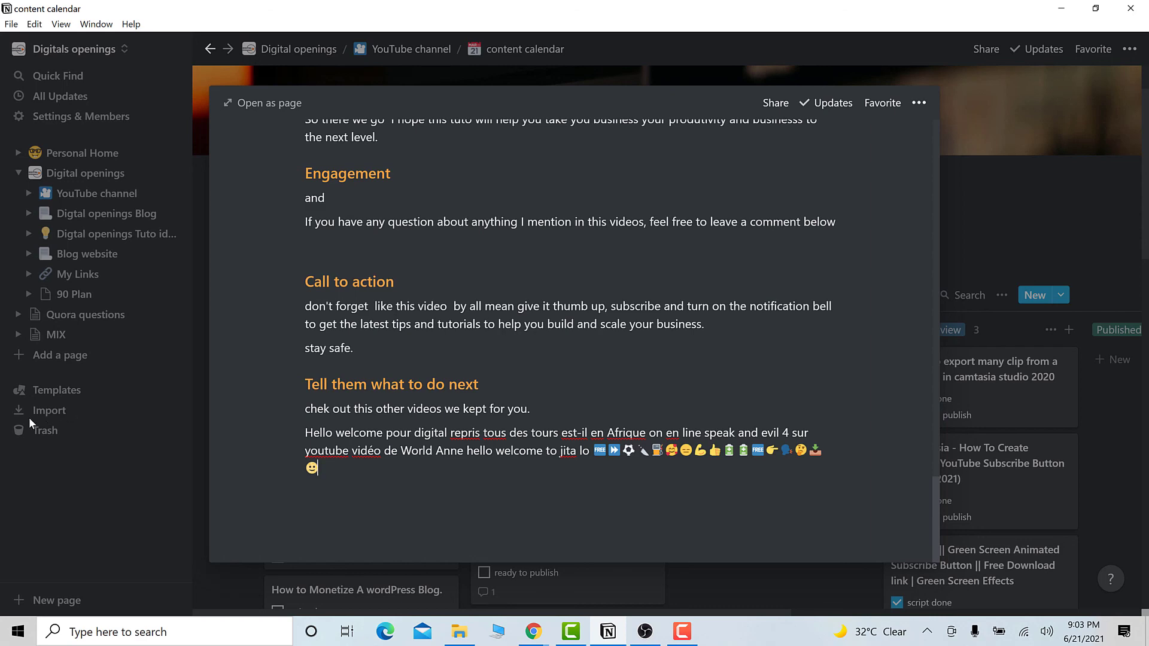
pyautogui.click(611, 636)
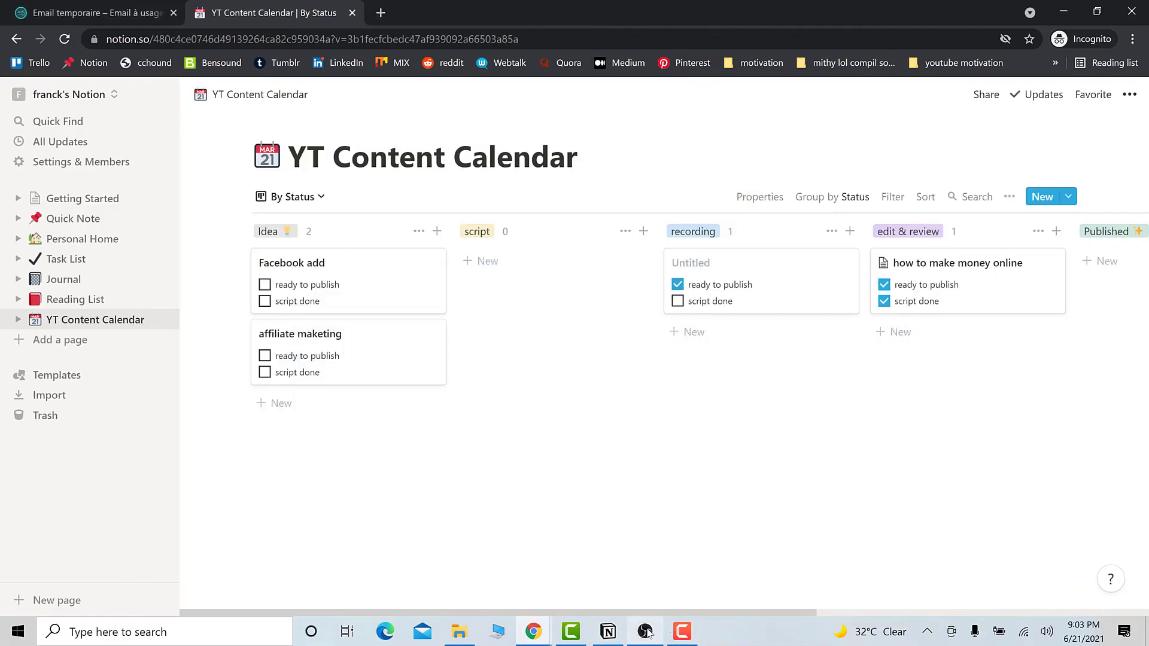